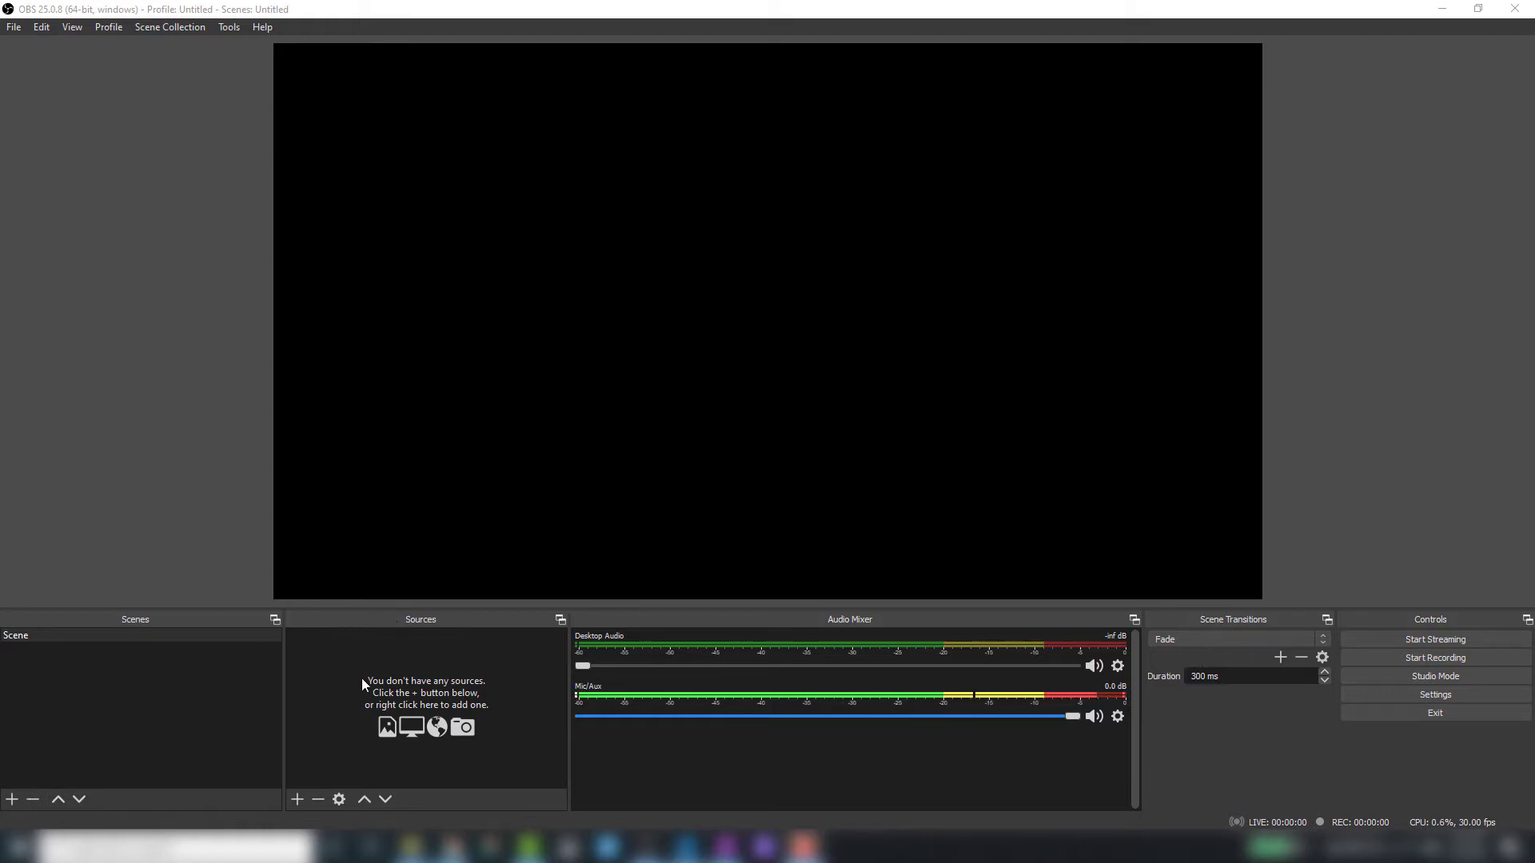
Add a Video Capture Device source named 'Brio' to the scene.
{"action": "left_click", "coordinate": [295, 795]}
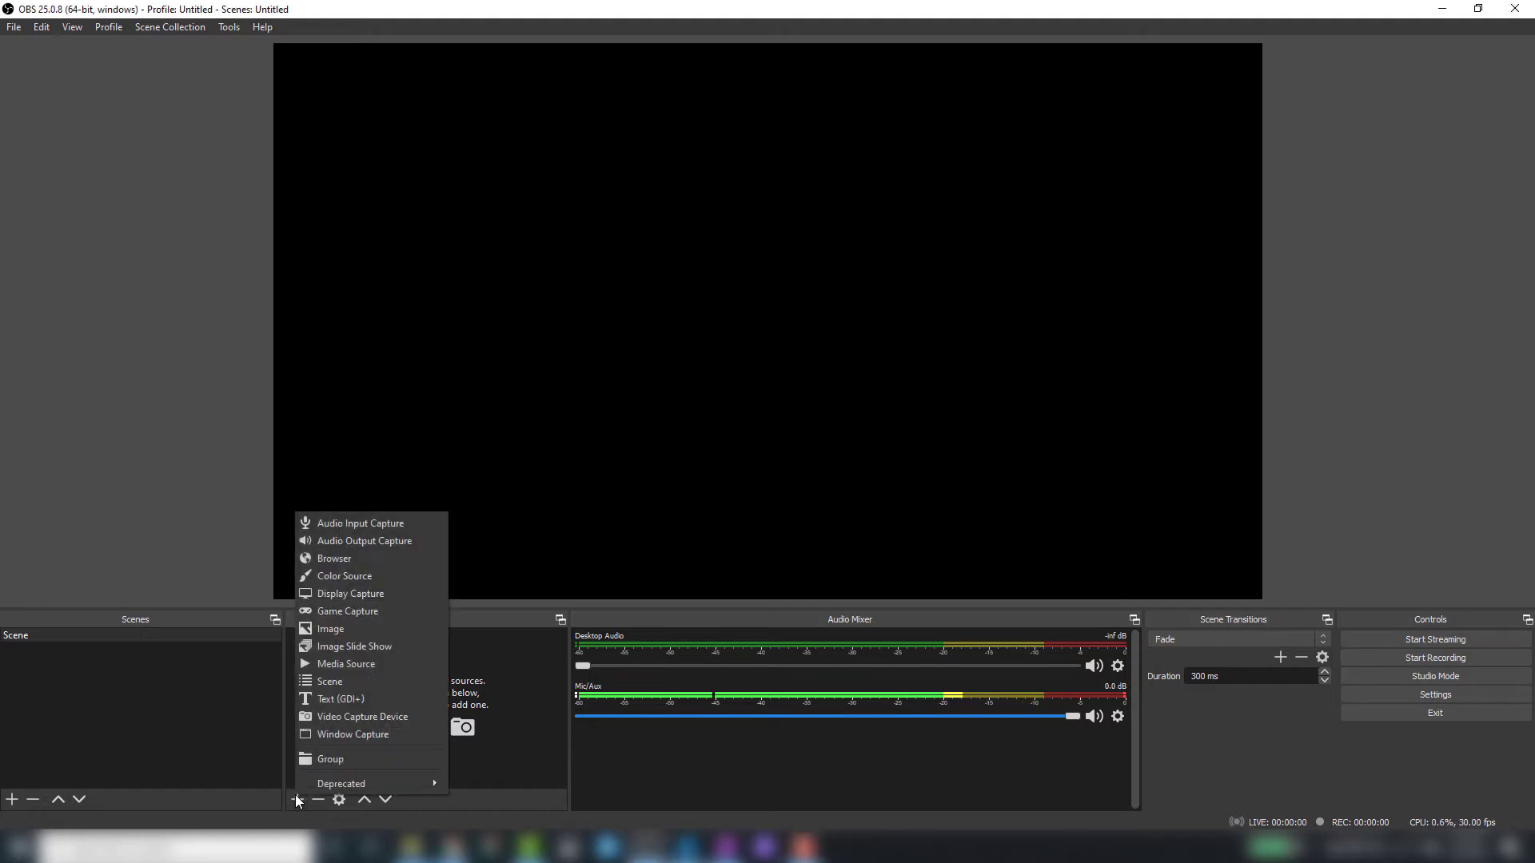
{"action": "left_click", "coordinate": [339, 719]}
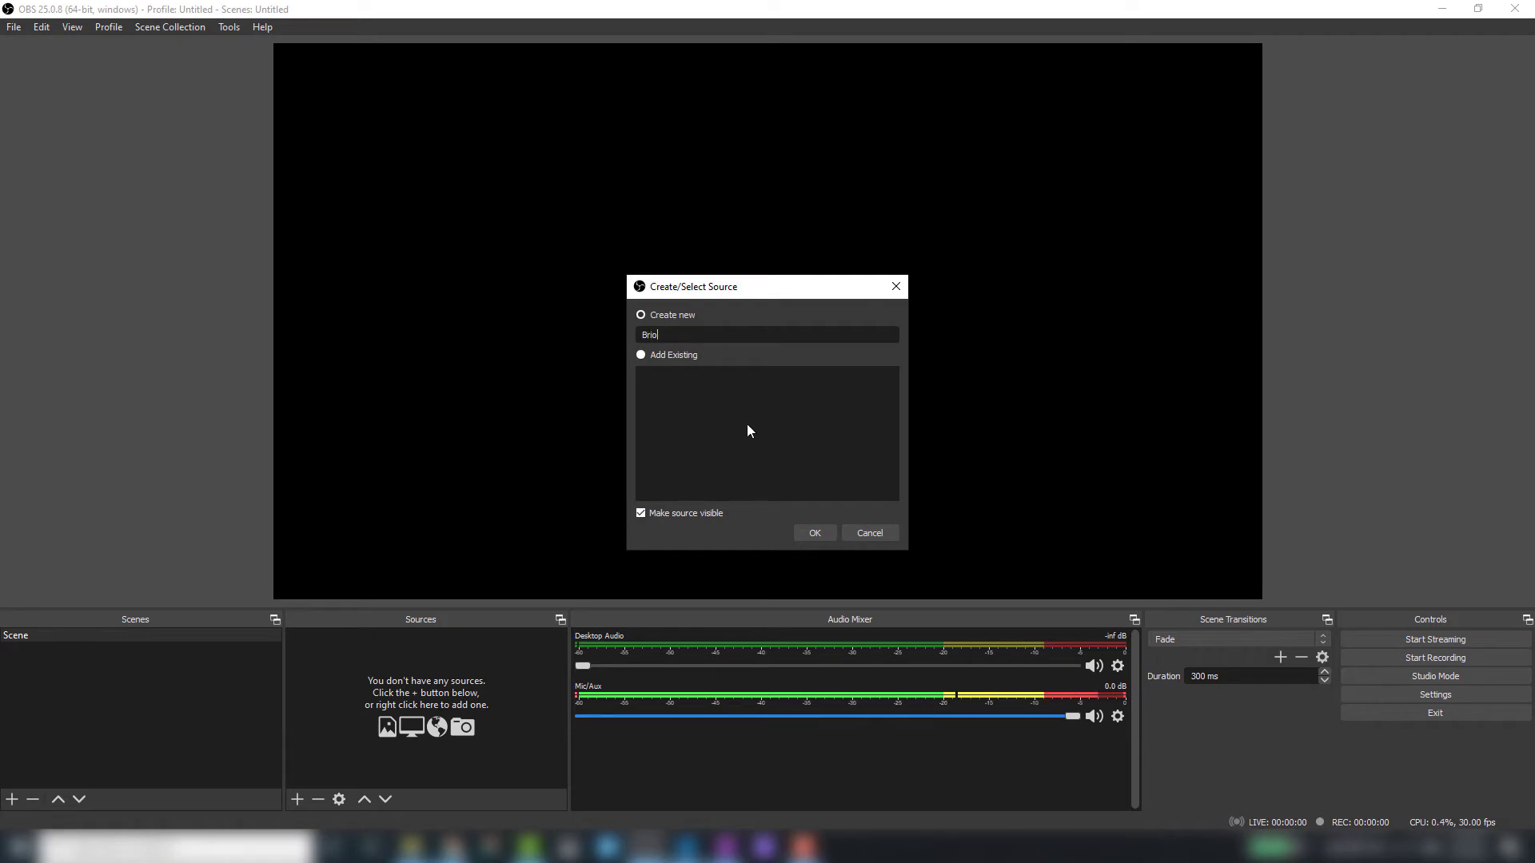
{"action": "left_click", "coordinate": [809, 535]}
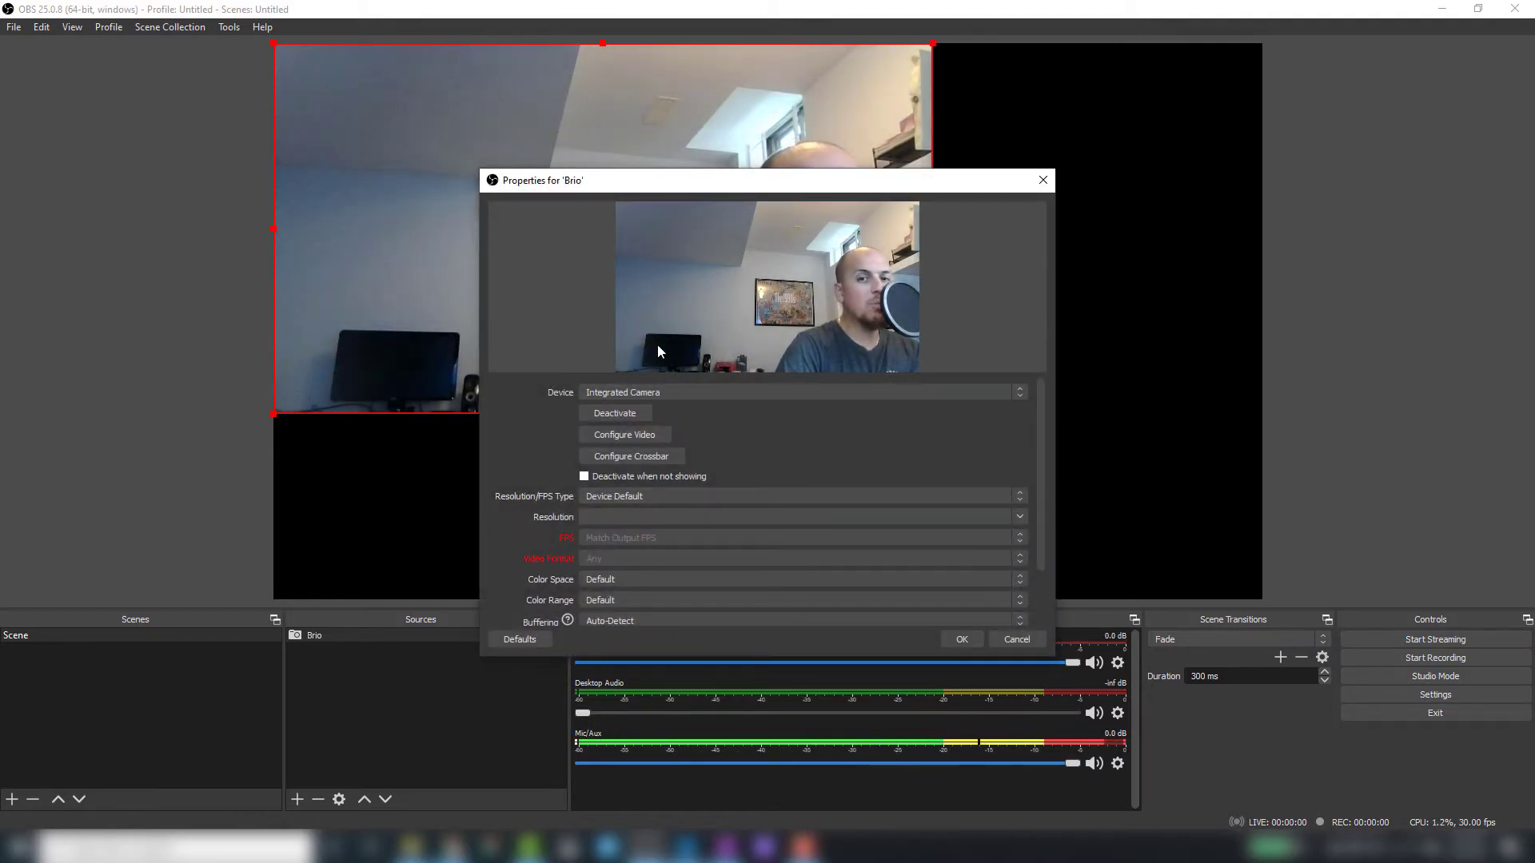
Select the Logitech BRIO as the Brio source's device and set Resolution/FPS Type to Custom.
{"action": "left_click", "coordinate": [610, 392]}
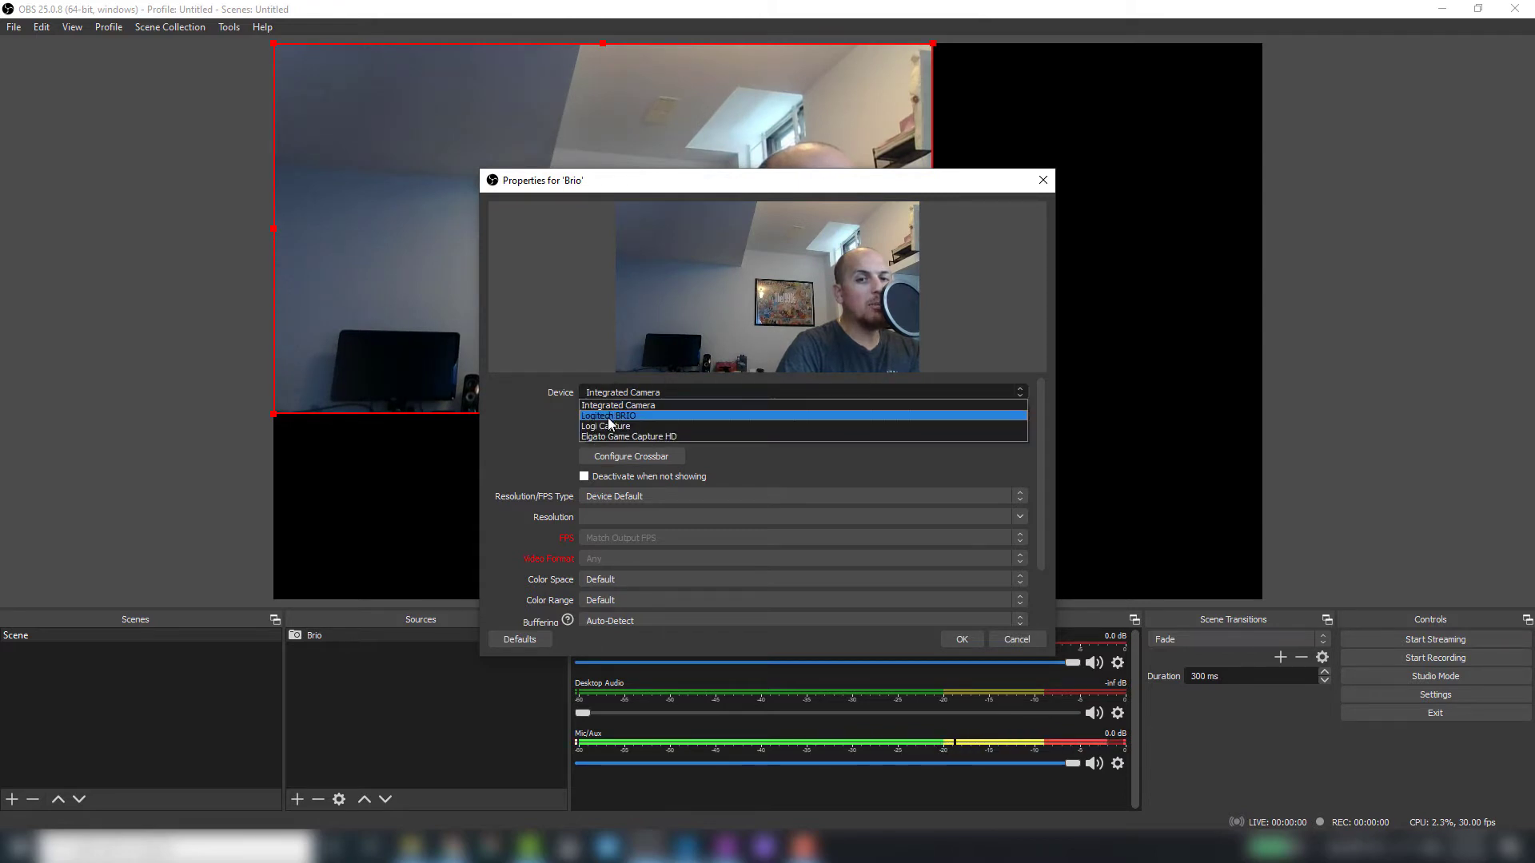
{"action": "left_click", "coordinate": [611, 416]}
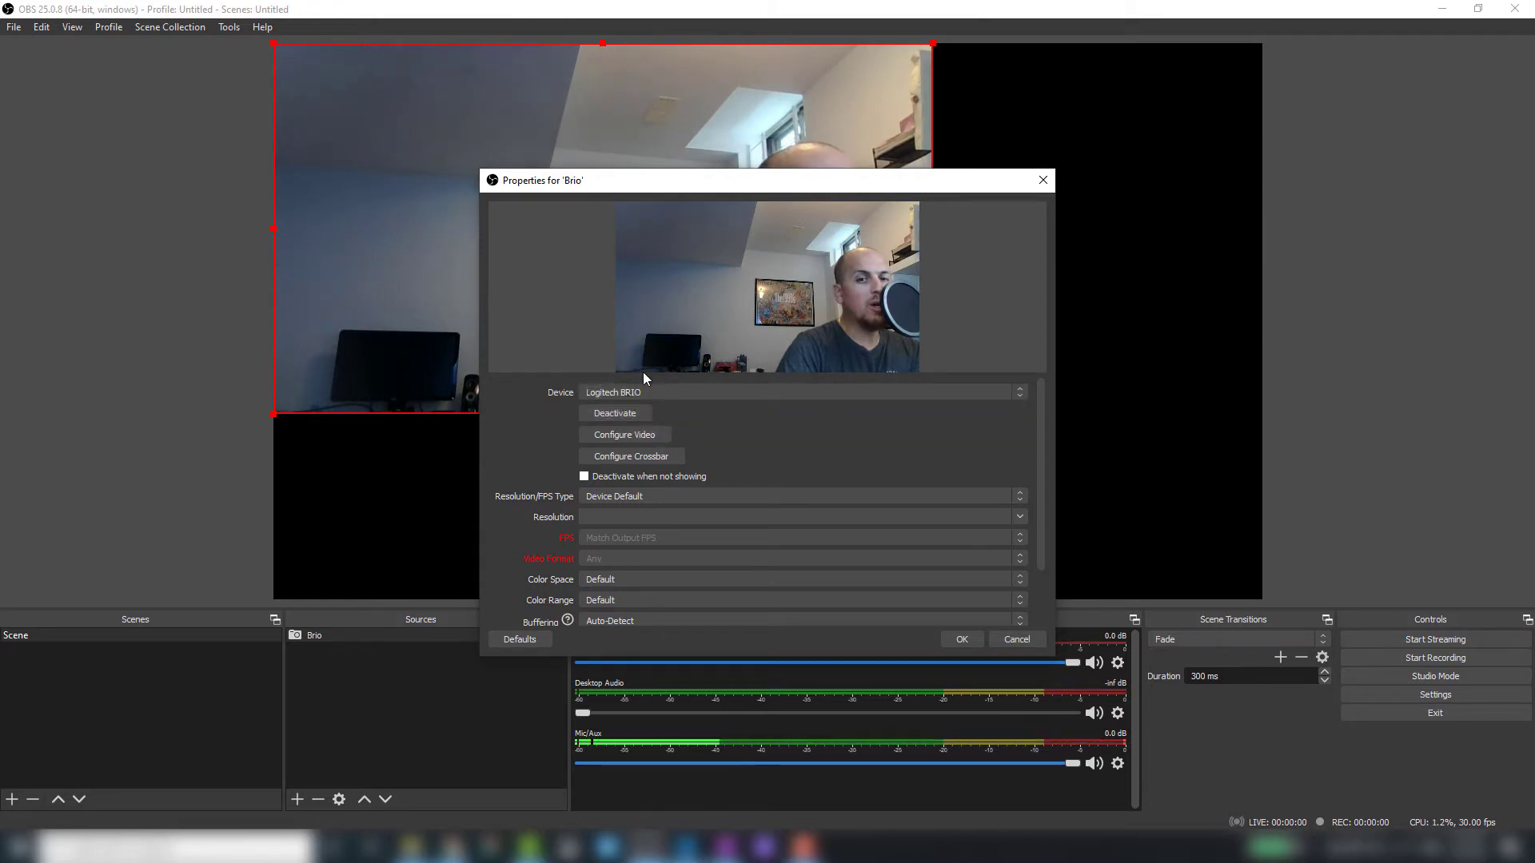
{"action": "left_click_drag", "start_coordinate": [819, 178], "coordinate": [1283, 168]}
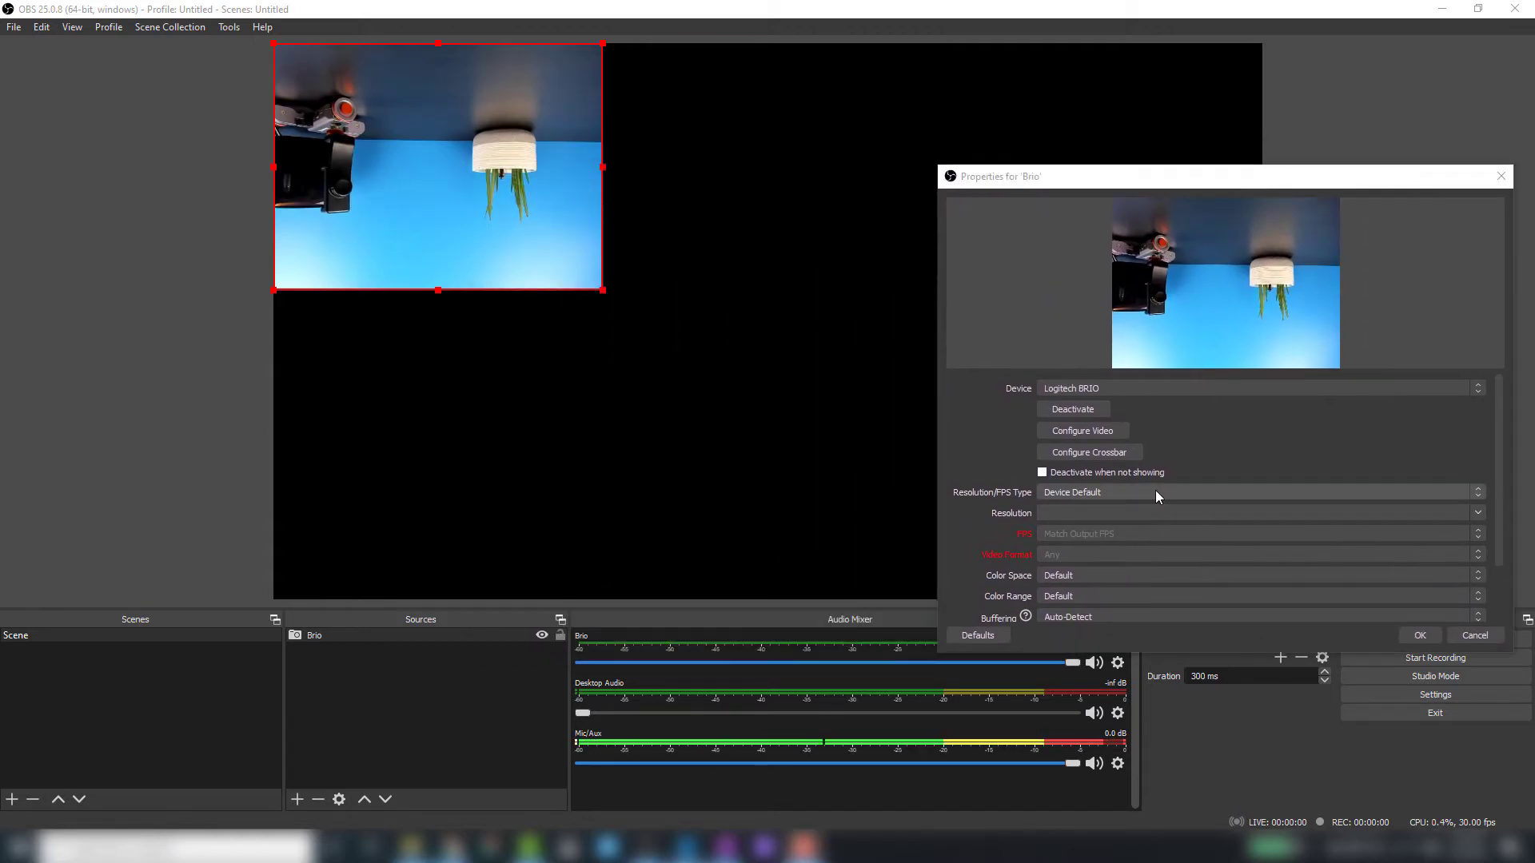
{"action": "left_click", "coordinate": [1113, 491]}
{"action": "left_click", "coordinate": [1072, 515]}
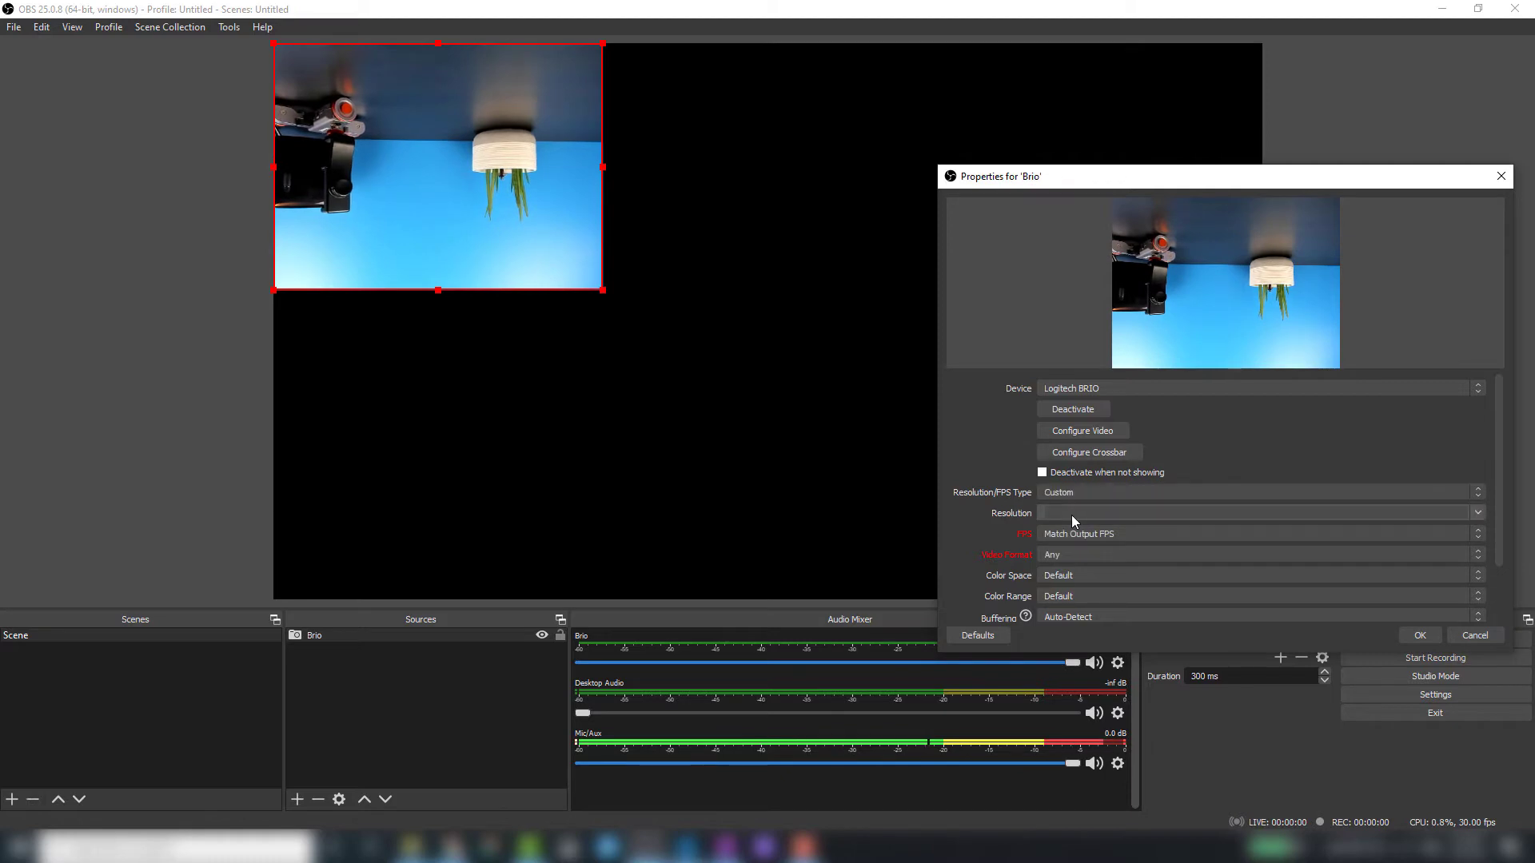
{"action": "left_click", "coordinate": [1476, 513]}
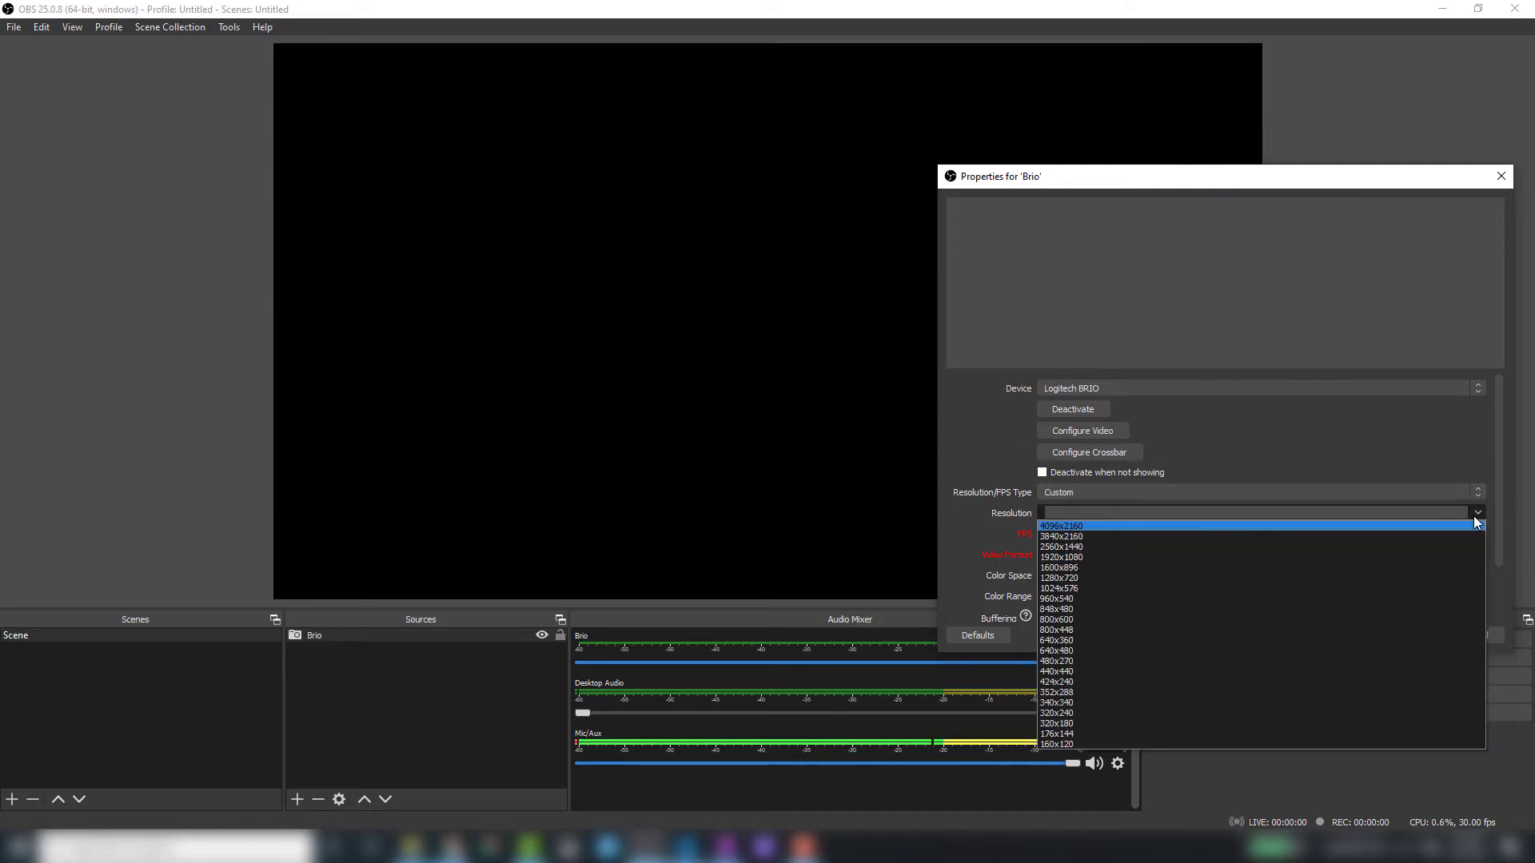
Set the Brio resolution to 1920x1080, enable Flip Vertically, and confirm the properties.
{"action": "left_click", "coordinate": [1095, 556]}
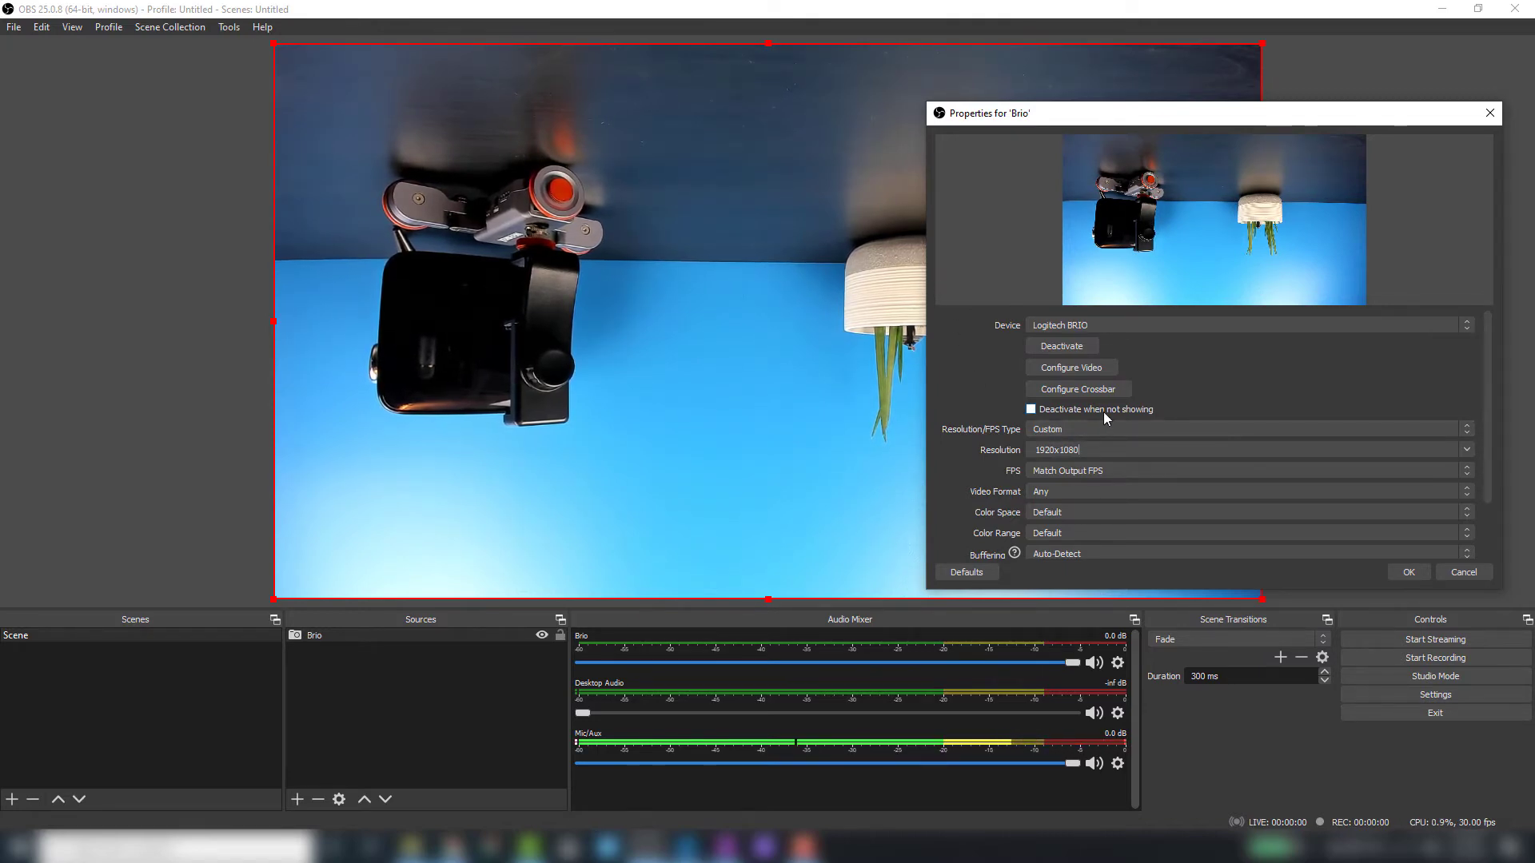
{"action": "scroll", "coordinate": [1206, 364], "scroll_direction": "down", "scroll_amount": 2}
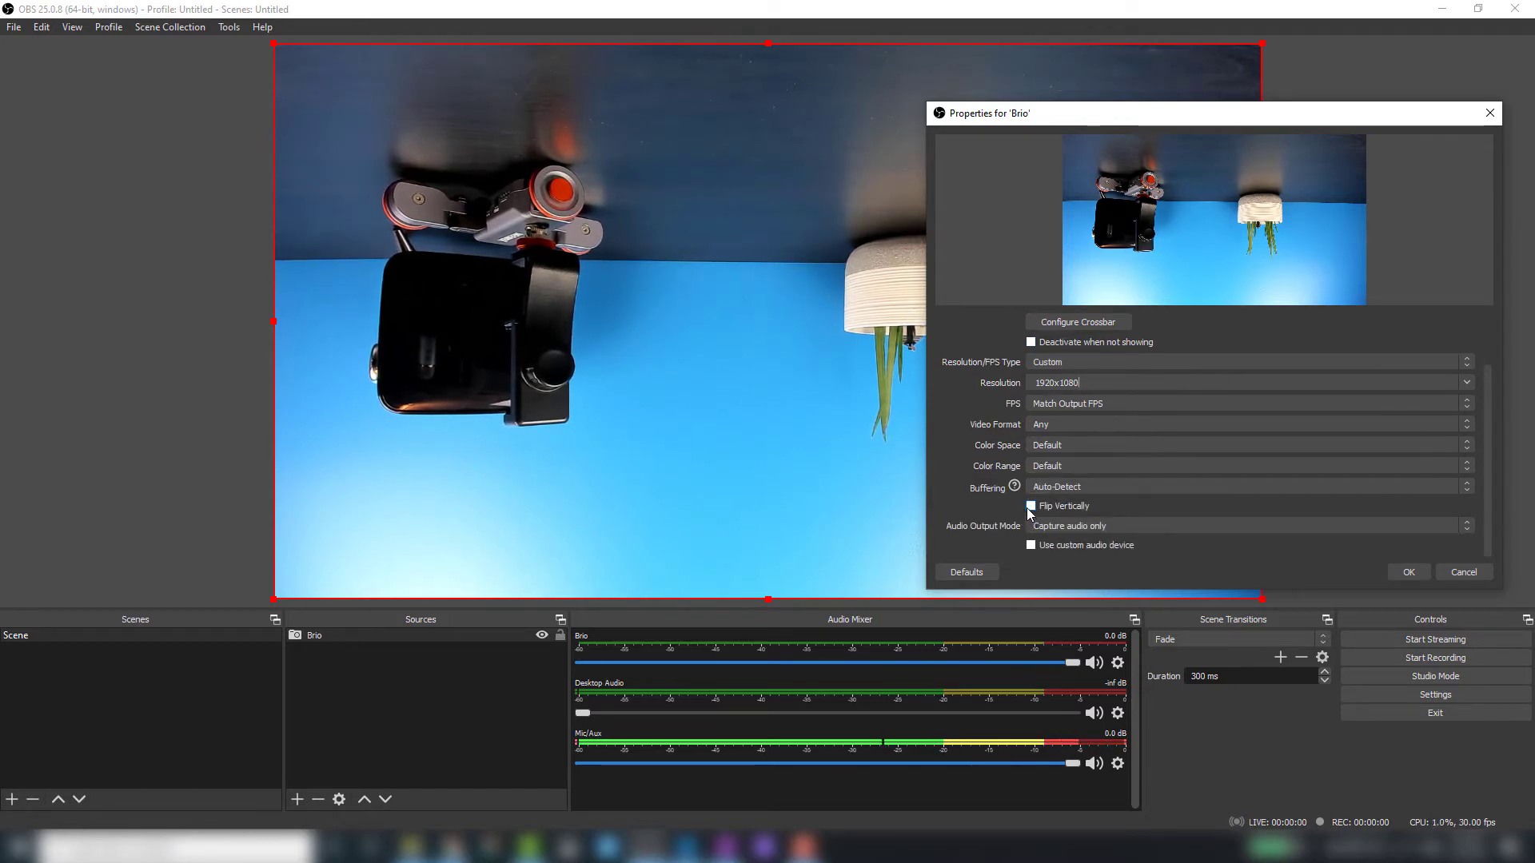
{"action": "left_click", "coordinate": [1399, 571]}
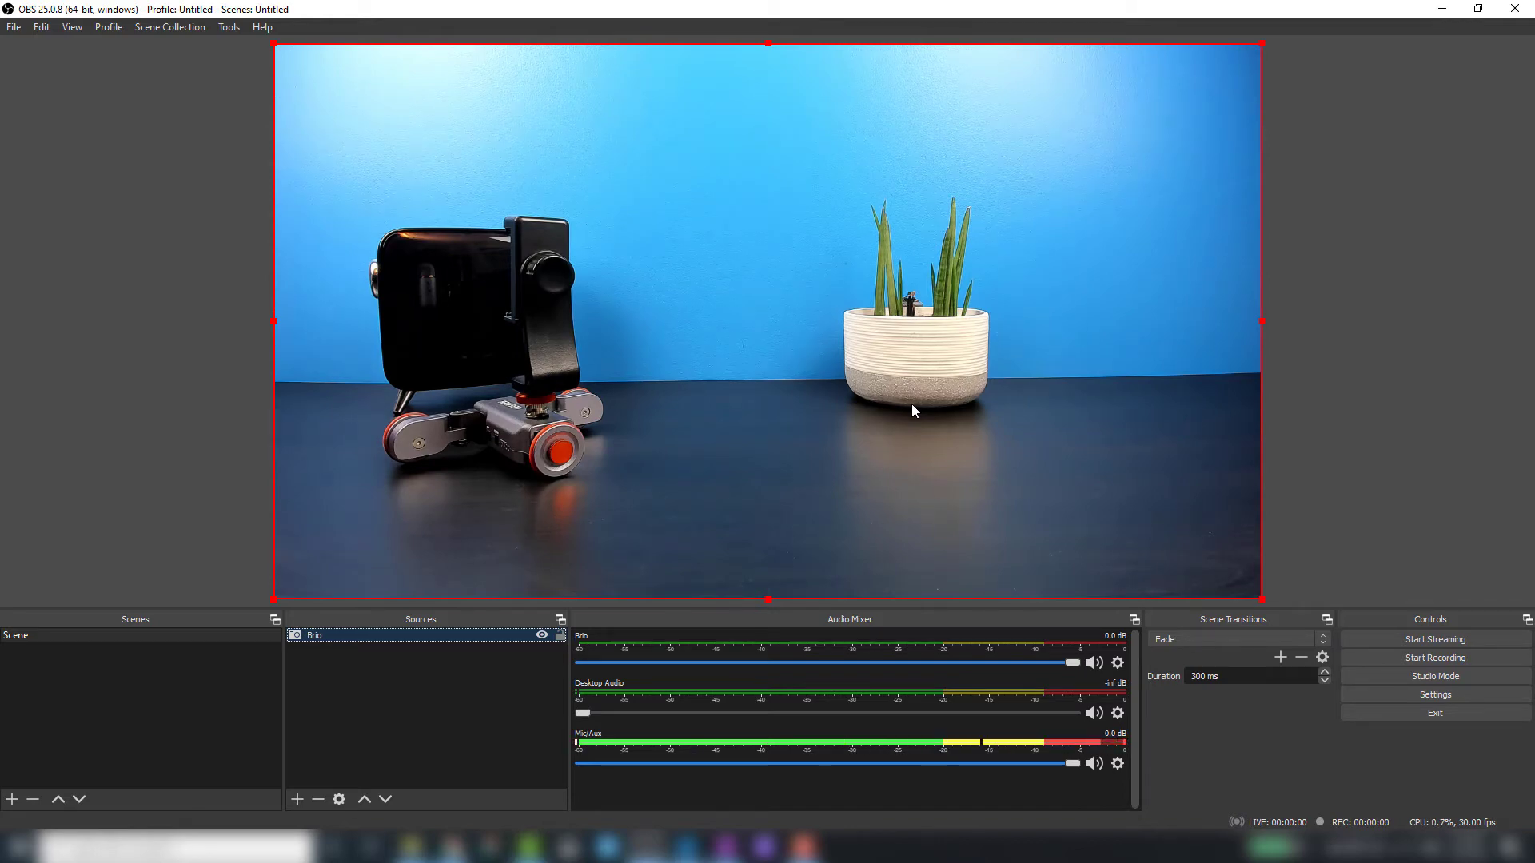
Mirror the Brio source with Transform > Flip Horizontal.
{"action": "right_click", "coordinate": [872, 361]}
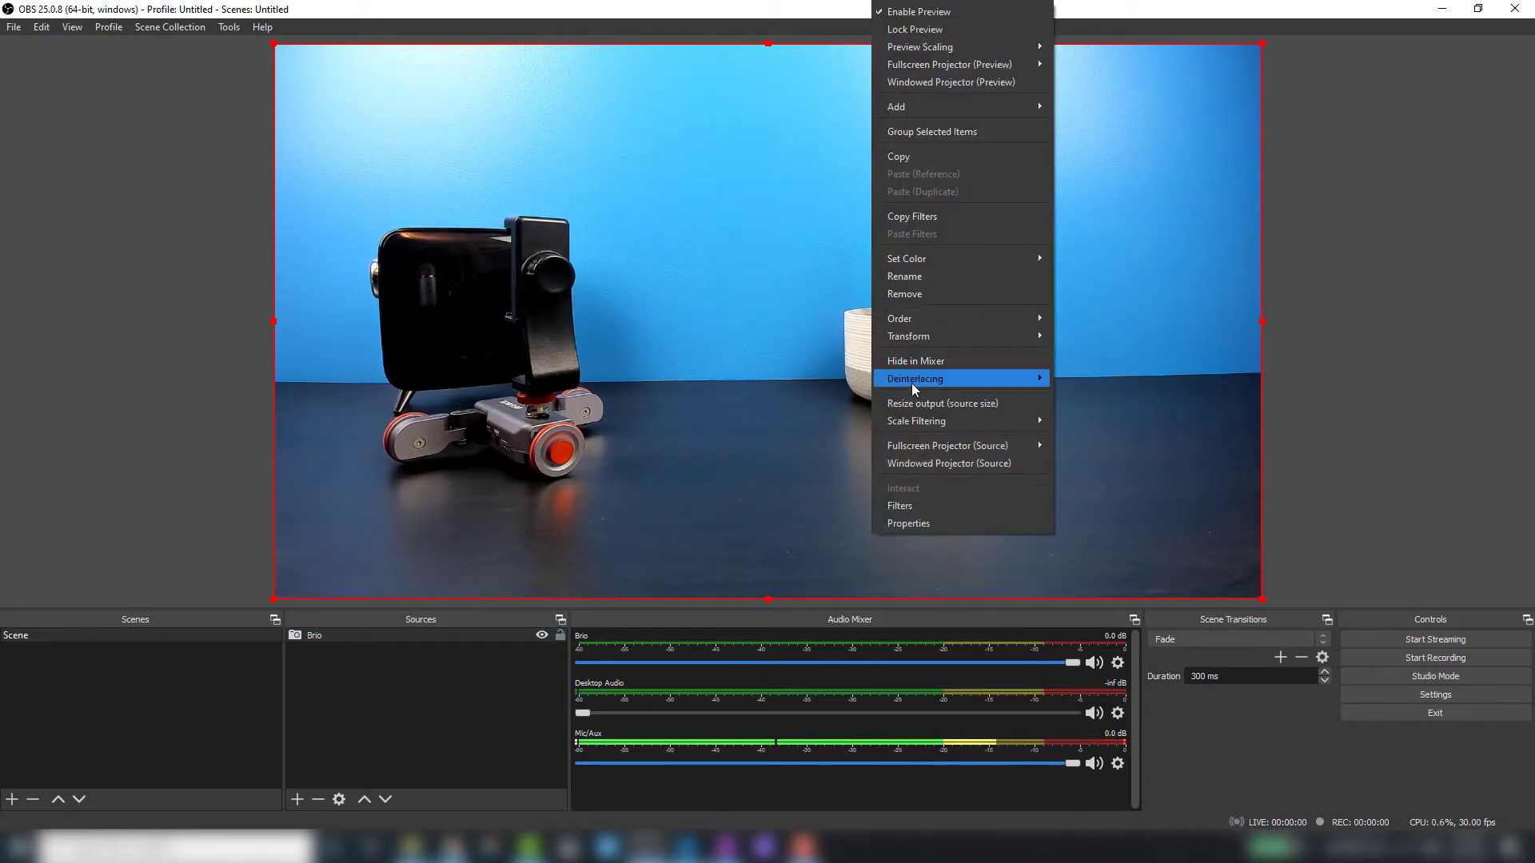
{"action": "mouse_move", "coordinate": [1000, 339]}
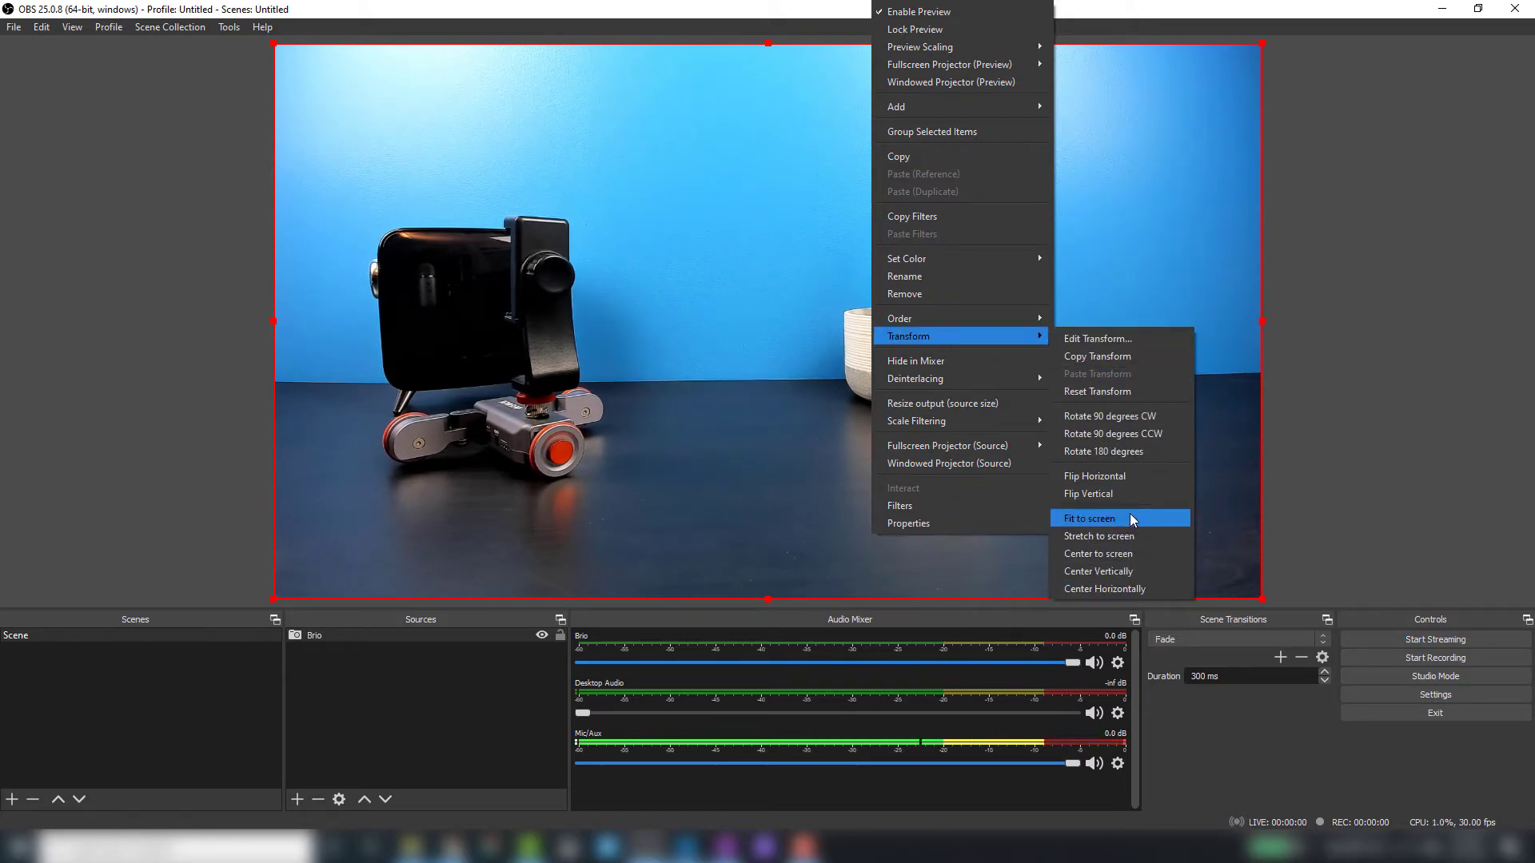
{"action": "left_click", "coordinate": [1116, 480]}
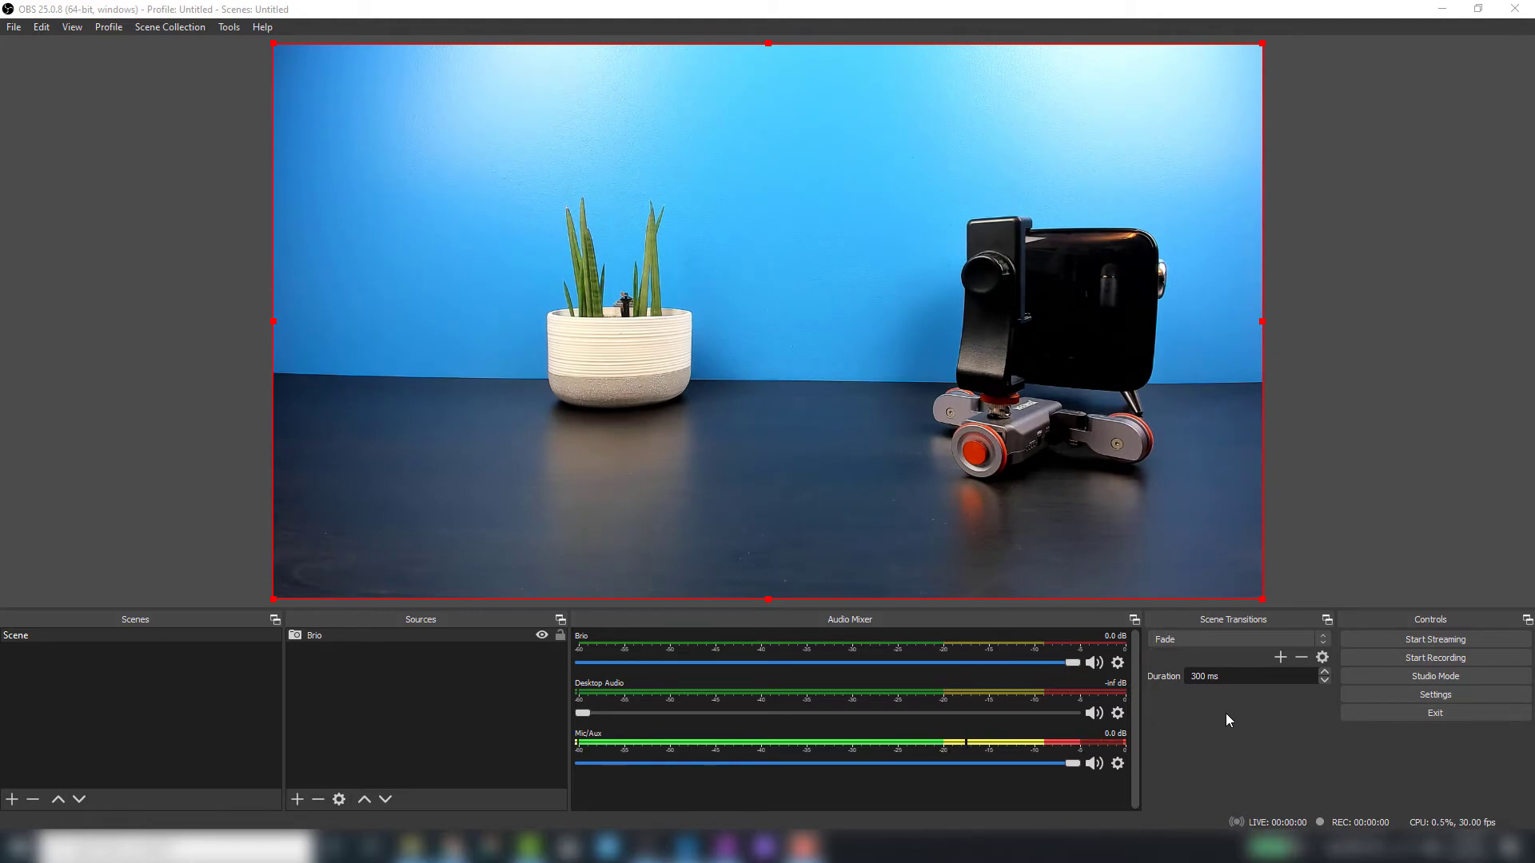
In the Brio camera's video settings, raise Sharpness to 255 and lower White Balance.
{"action": "right_click", "coordinate": [323, 636]}
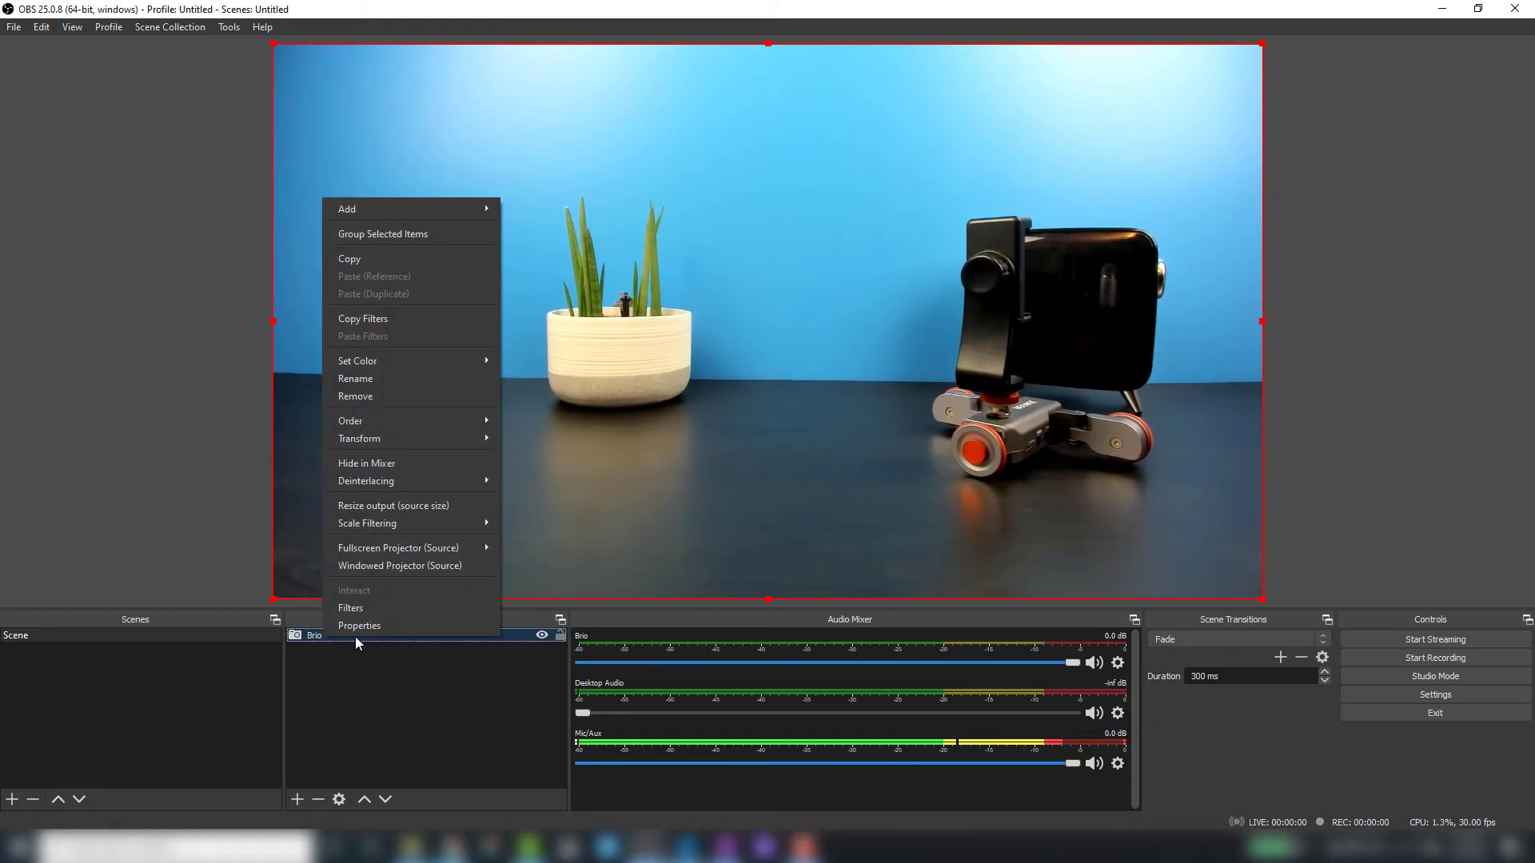
{"action": "left_click", "coordinate": [358, 628]}
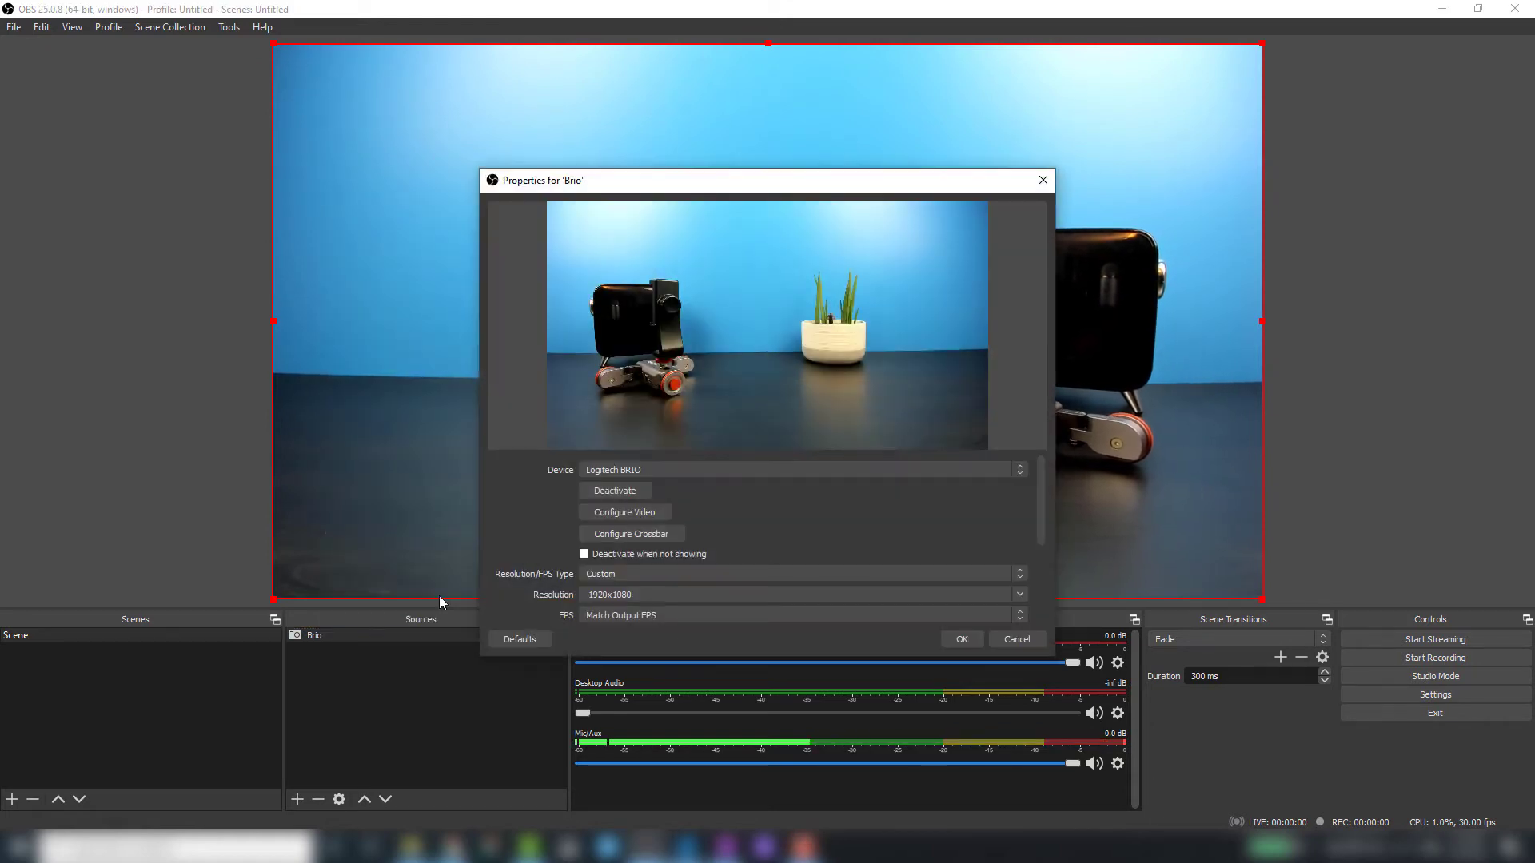
{"action": "left_click", "coordinate": [624, 515]}
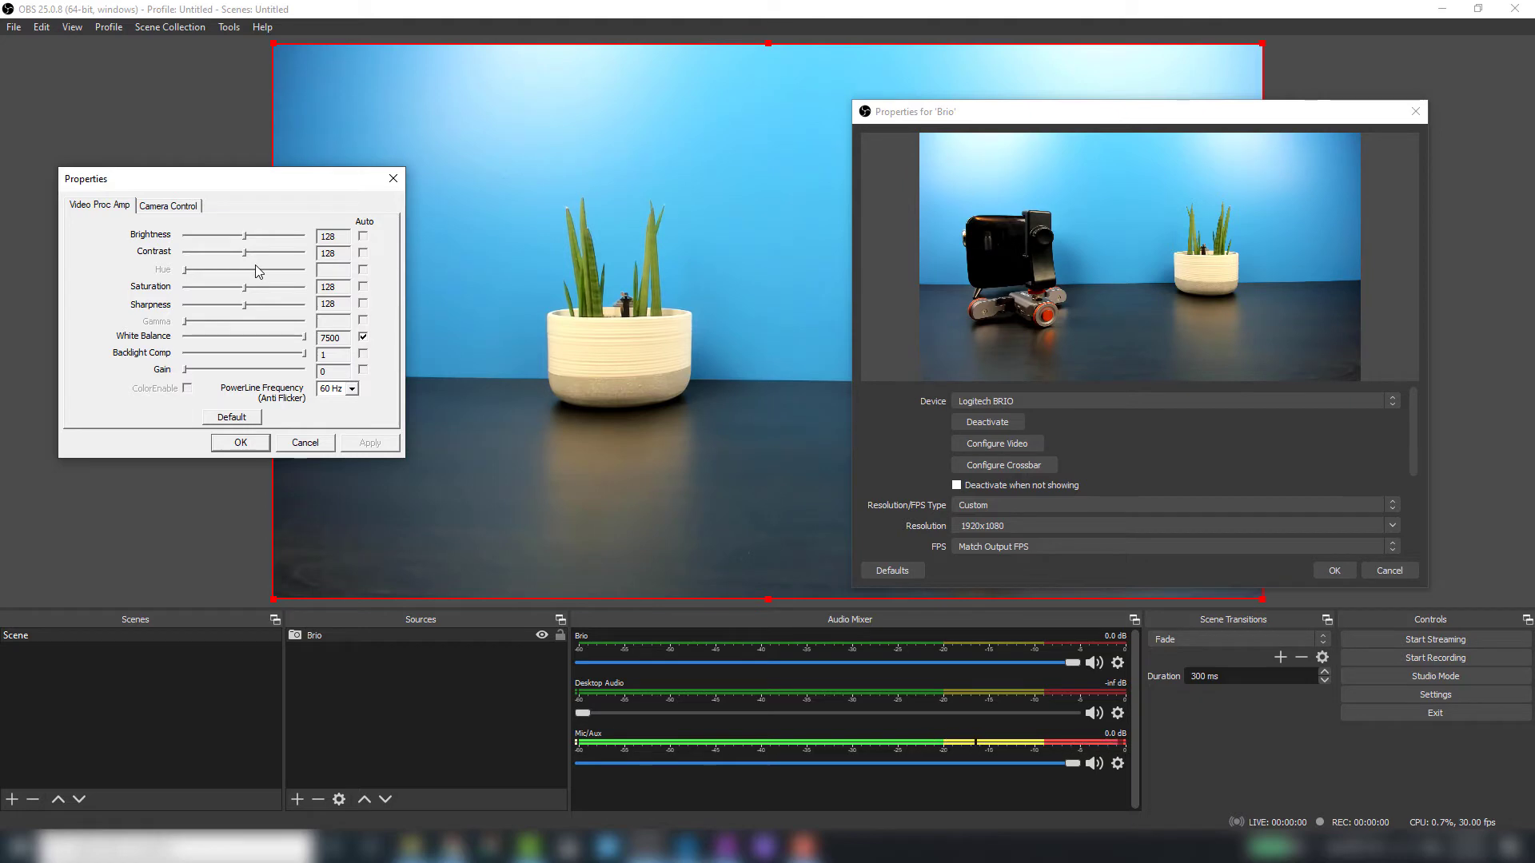
{"action": "left_click_drag", "start_coordinate": [245, 305], "coordinate": [304, 305]}
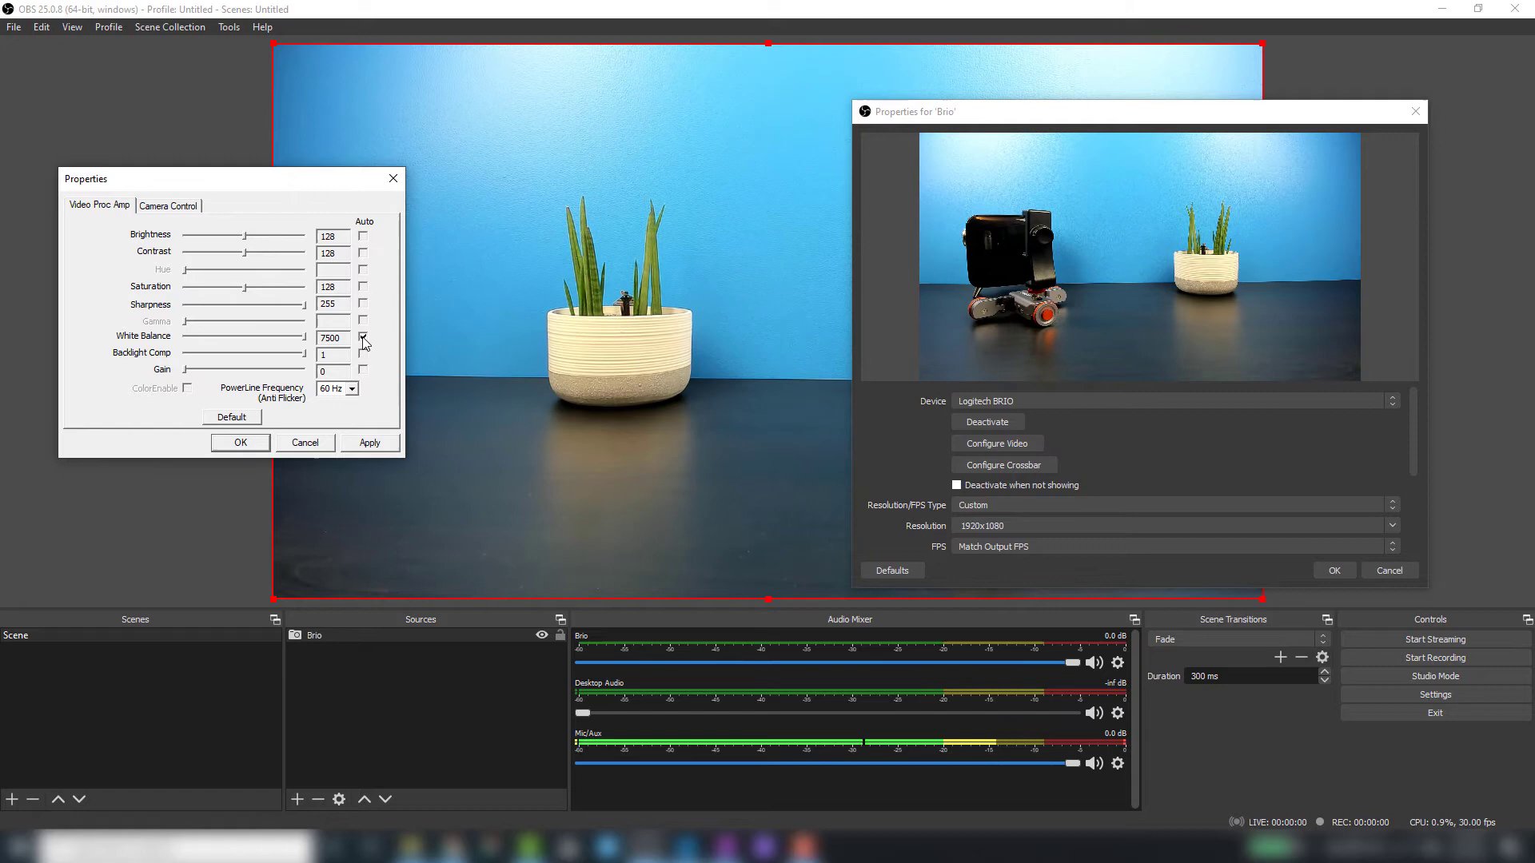
{"action": "left_click", "coordinate": [276, 336]}
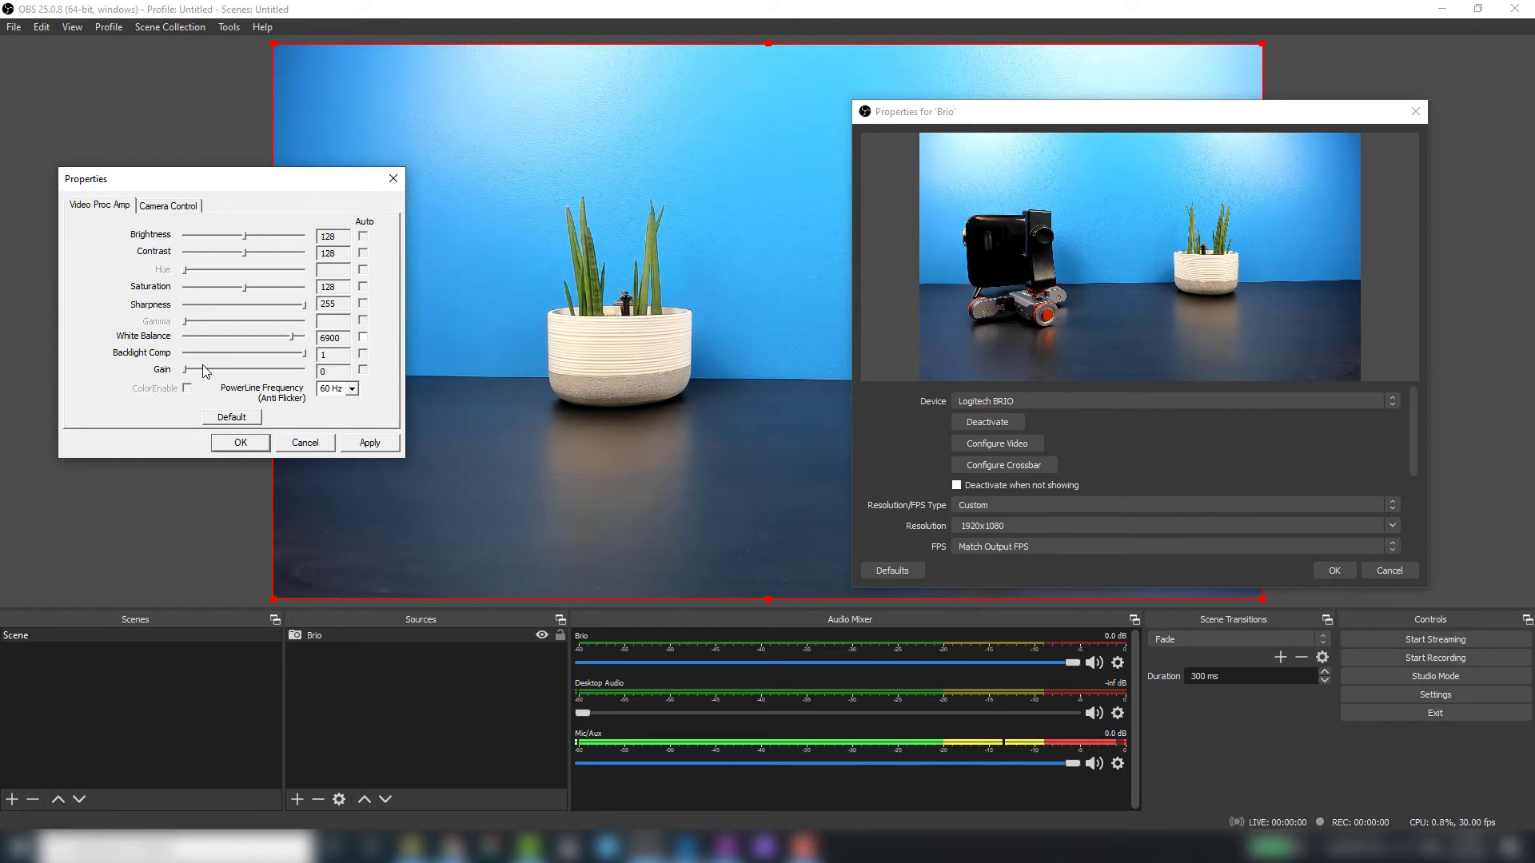
{"action": "left_click", "coordinate": [169, 205]}
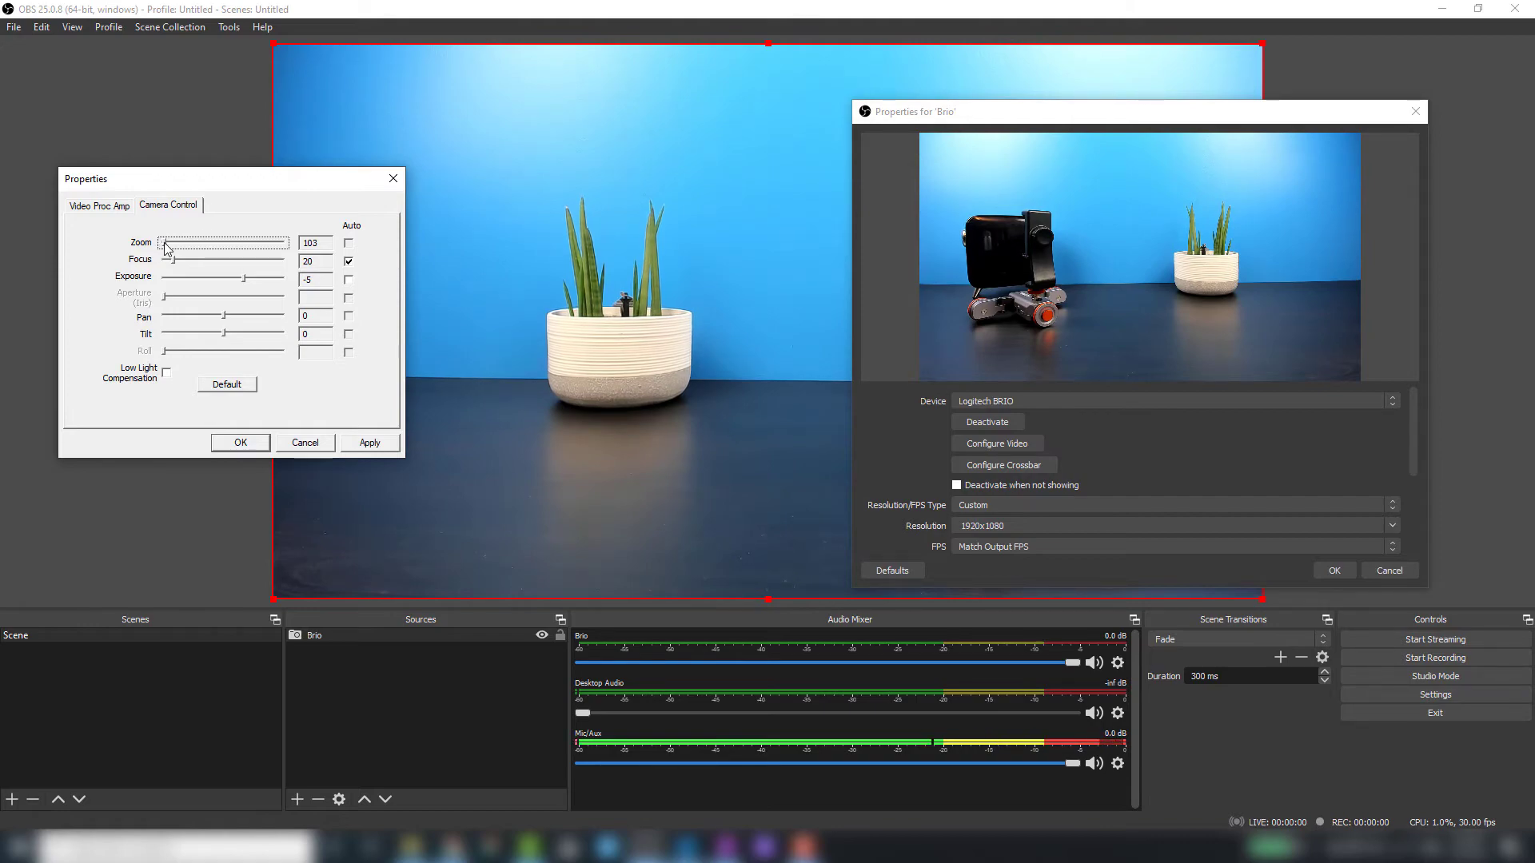
Turn off autofocus and set manual focus to 80 so the earbud case is sharp.
{"action": "mouse_move", "coordinate": [166, 247]}
{"action": "left_mouse_down"}
{"action": "mouse_move", "coordinate": [231, 243]}
{"action": "mouse_move", "coordinate": [160, 250]}
{"action": "left_mouse_up"}
{"action": "left_click", "coordinate": [350, 263]}
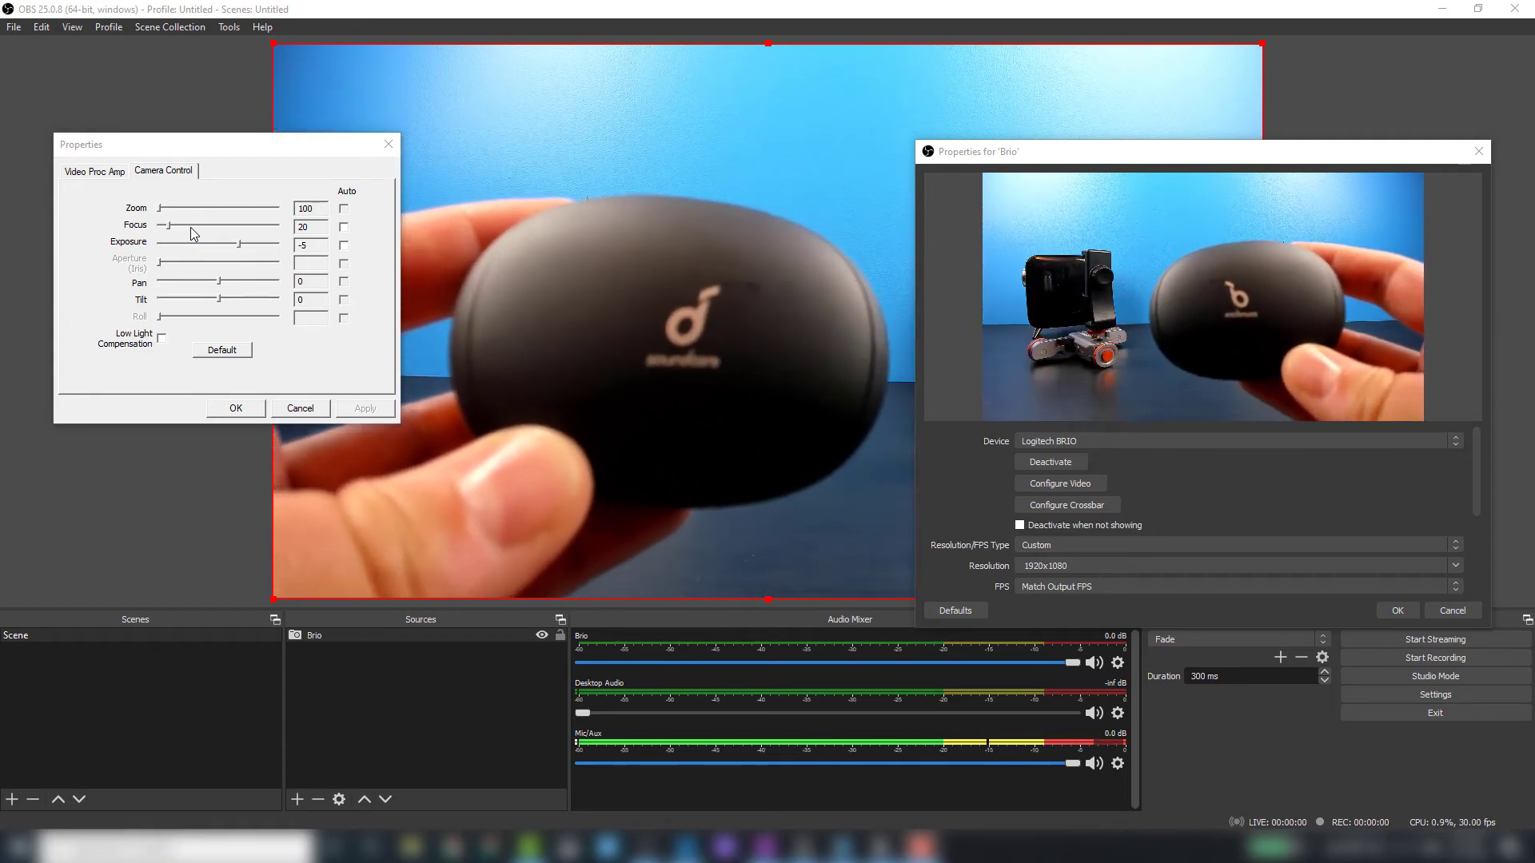
{"action": "left_click", "coordinate": [178, 227]}
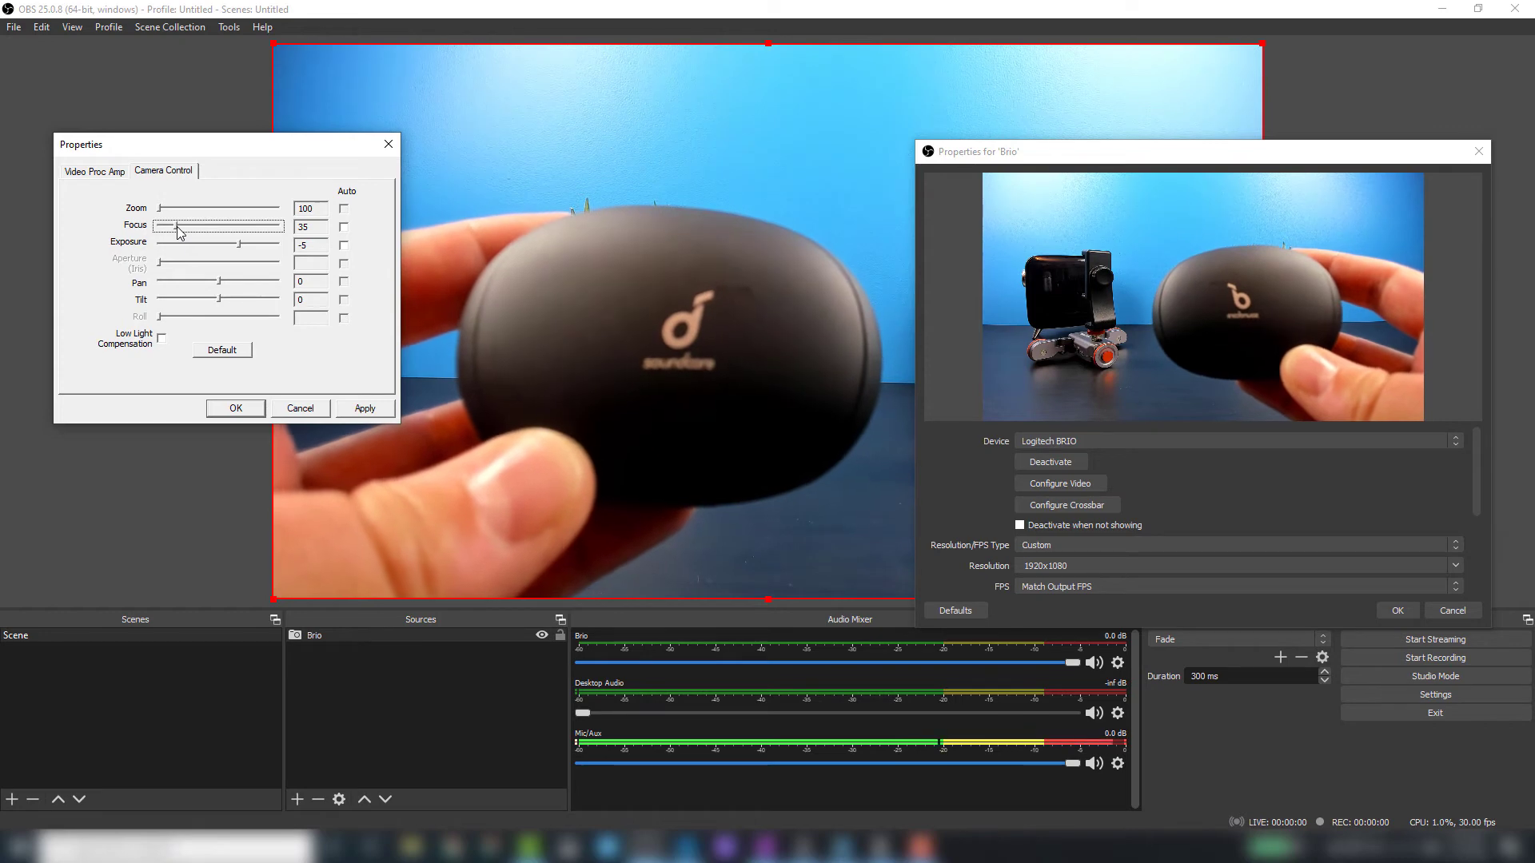
{"action": "left_click", "coordinate": [177, 227]}
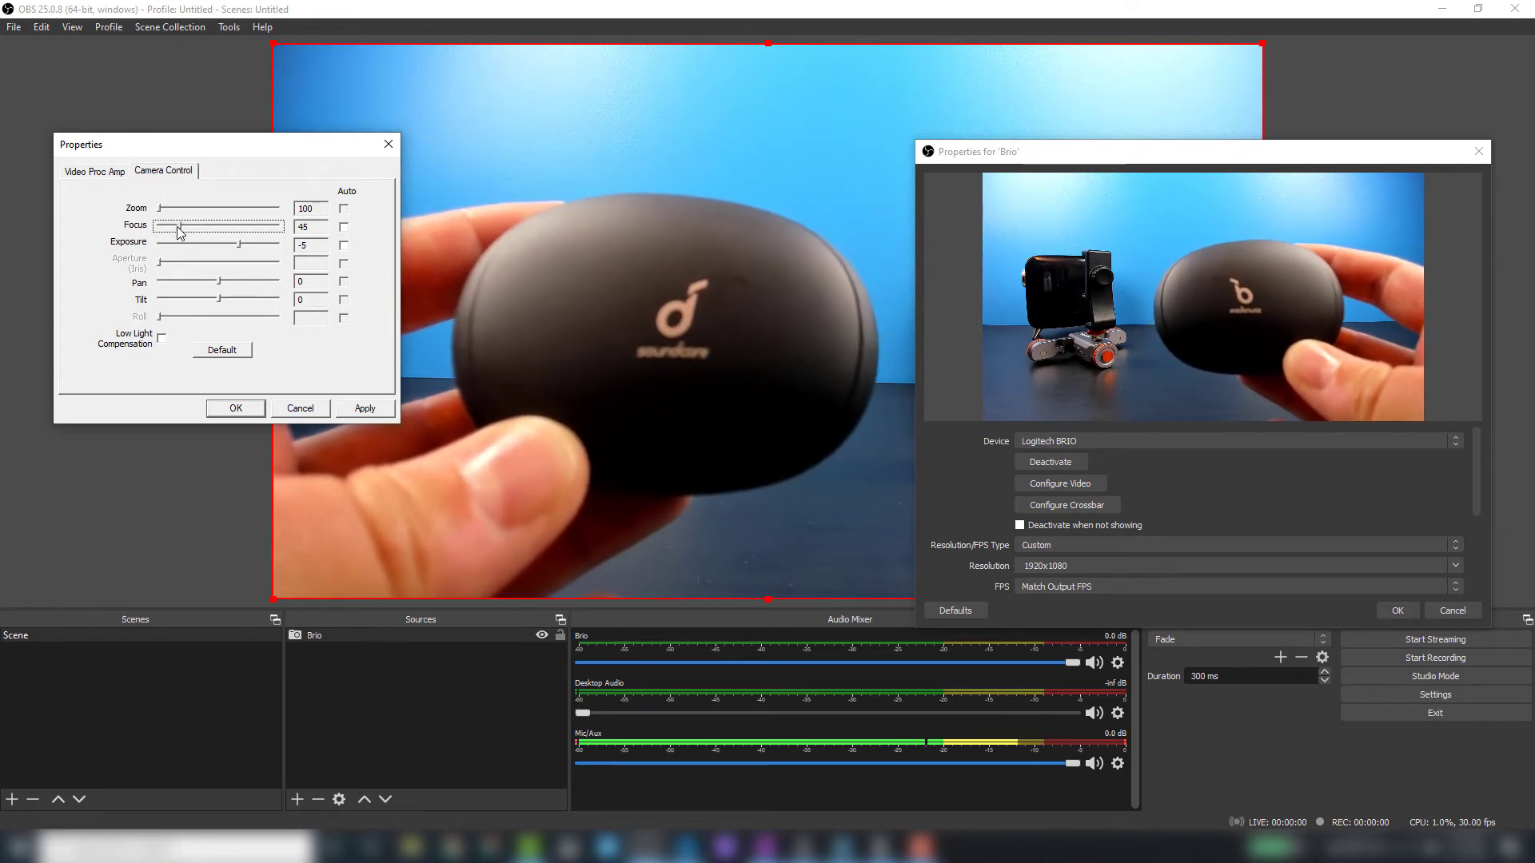
{"action": "left_click", "coordinate": [177, 227]}
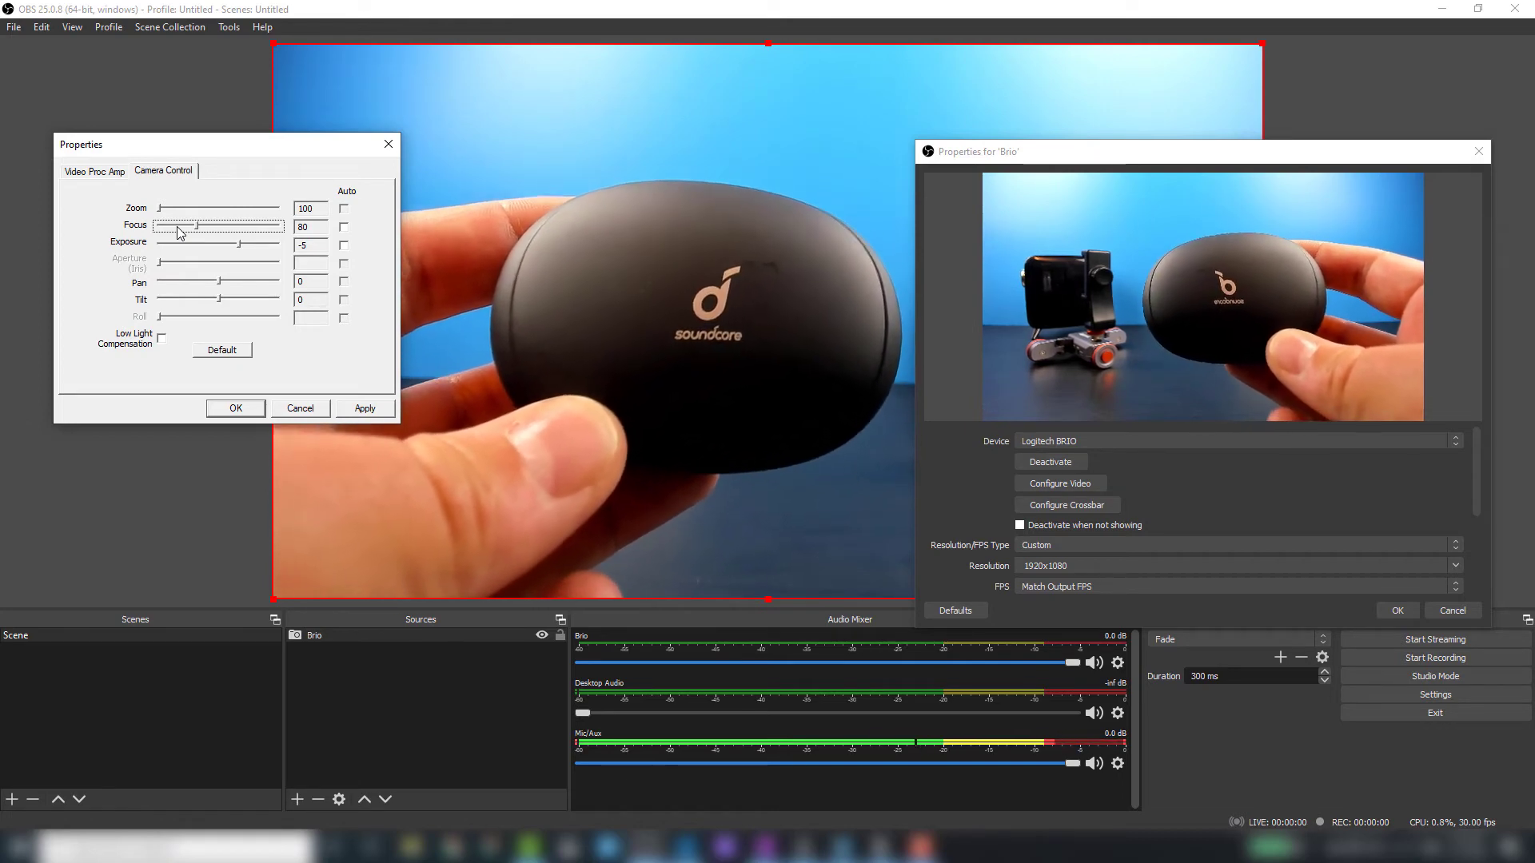
Compare autofocus with manual focus 80, reapply manual focus, and close the camera settings.
{"action": "left_click", "coordinate": [343, 227]}
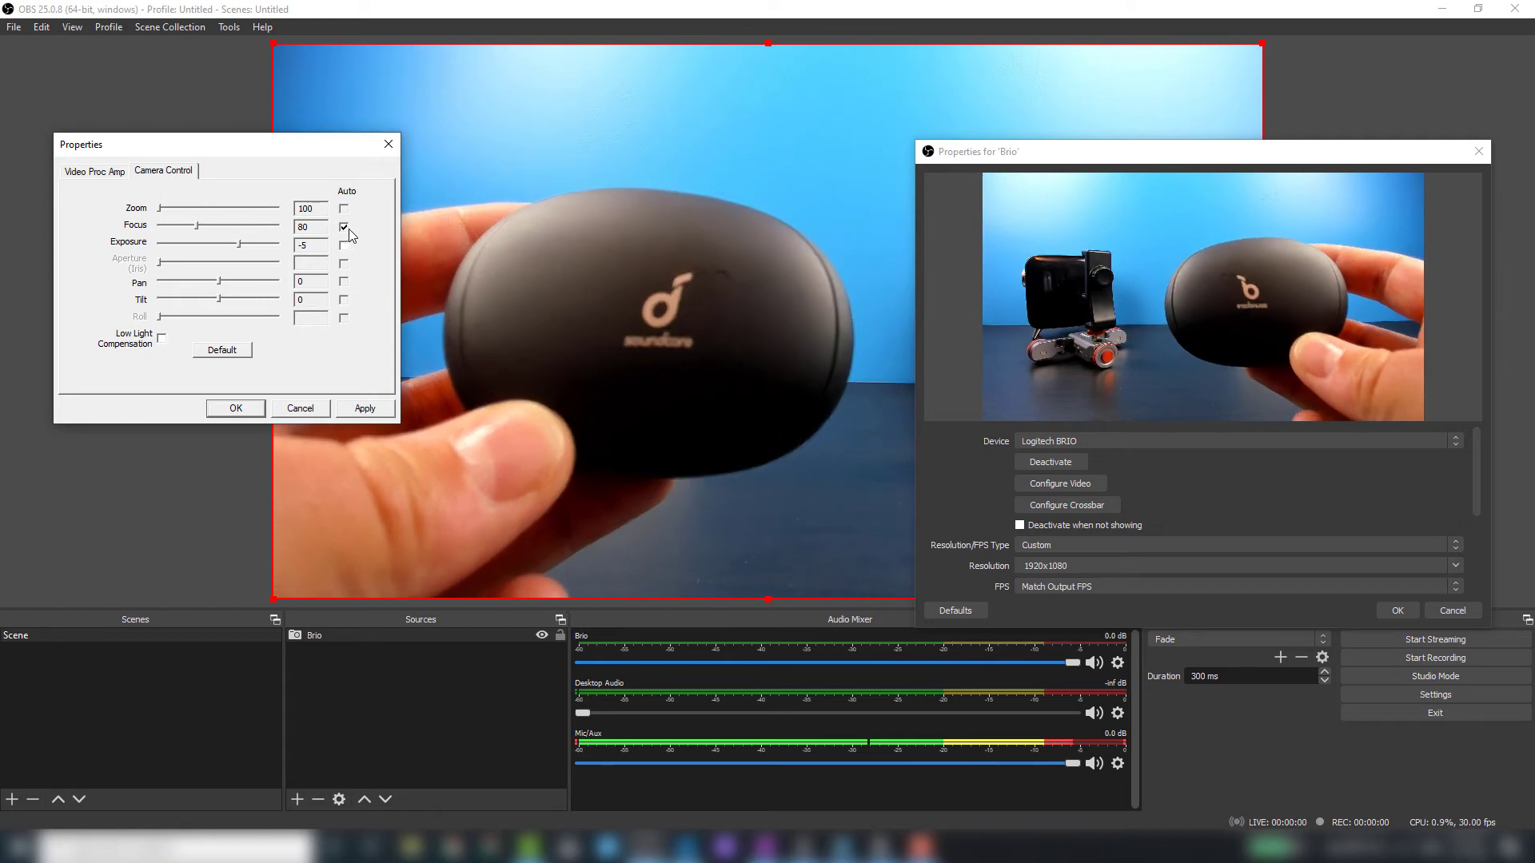
{"action": "left_click", "coordinate": [371, 413]}
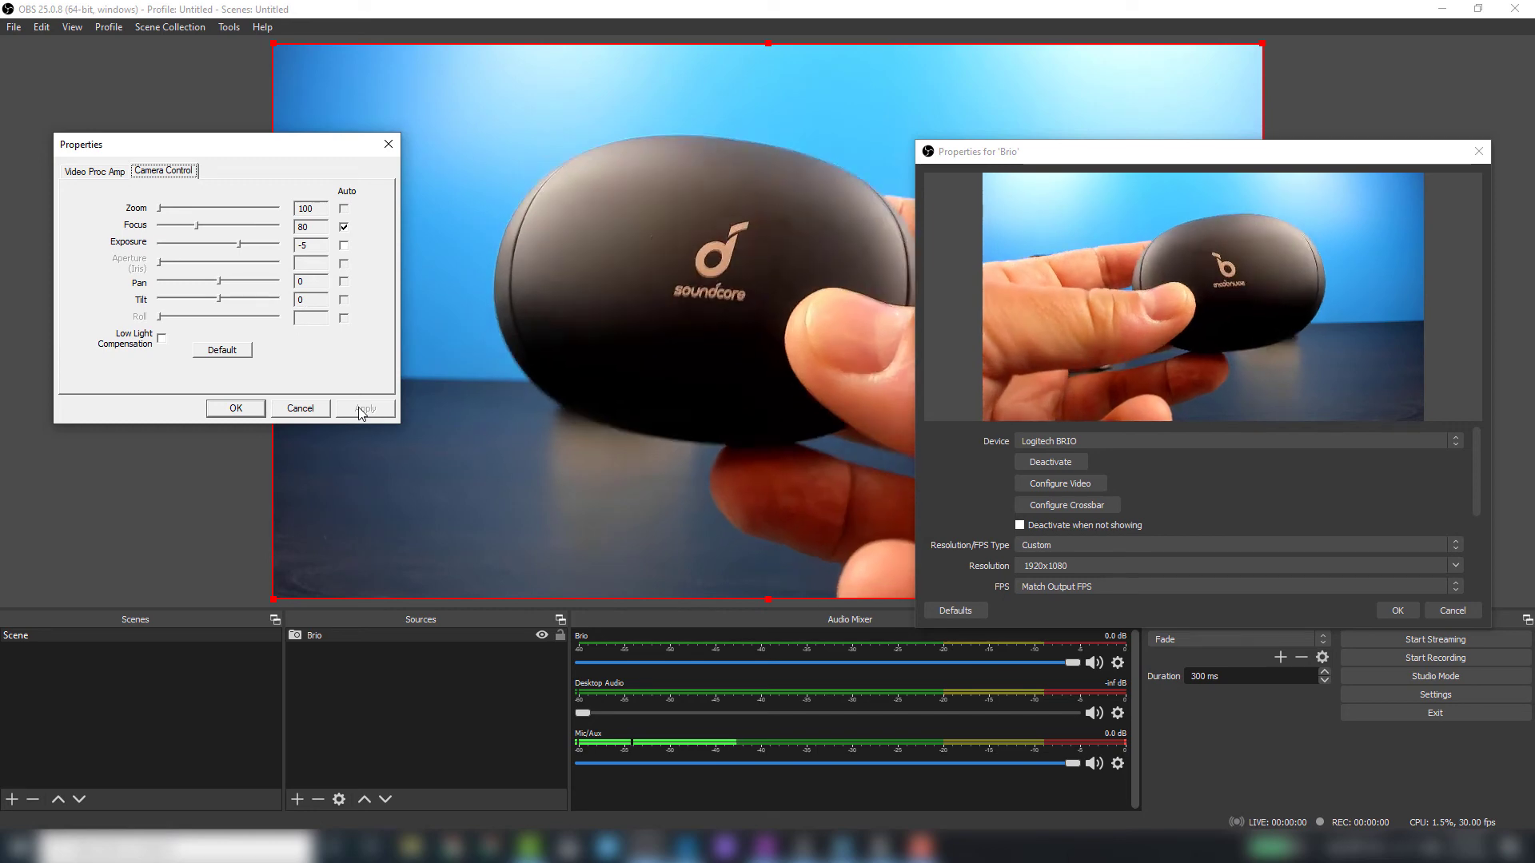
{"action": "left_click", "coordinate": [344, 226]}
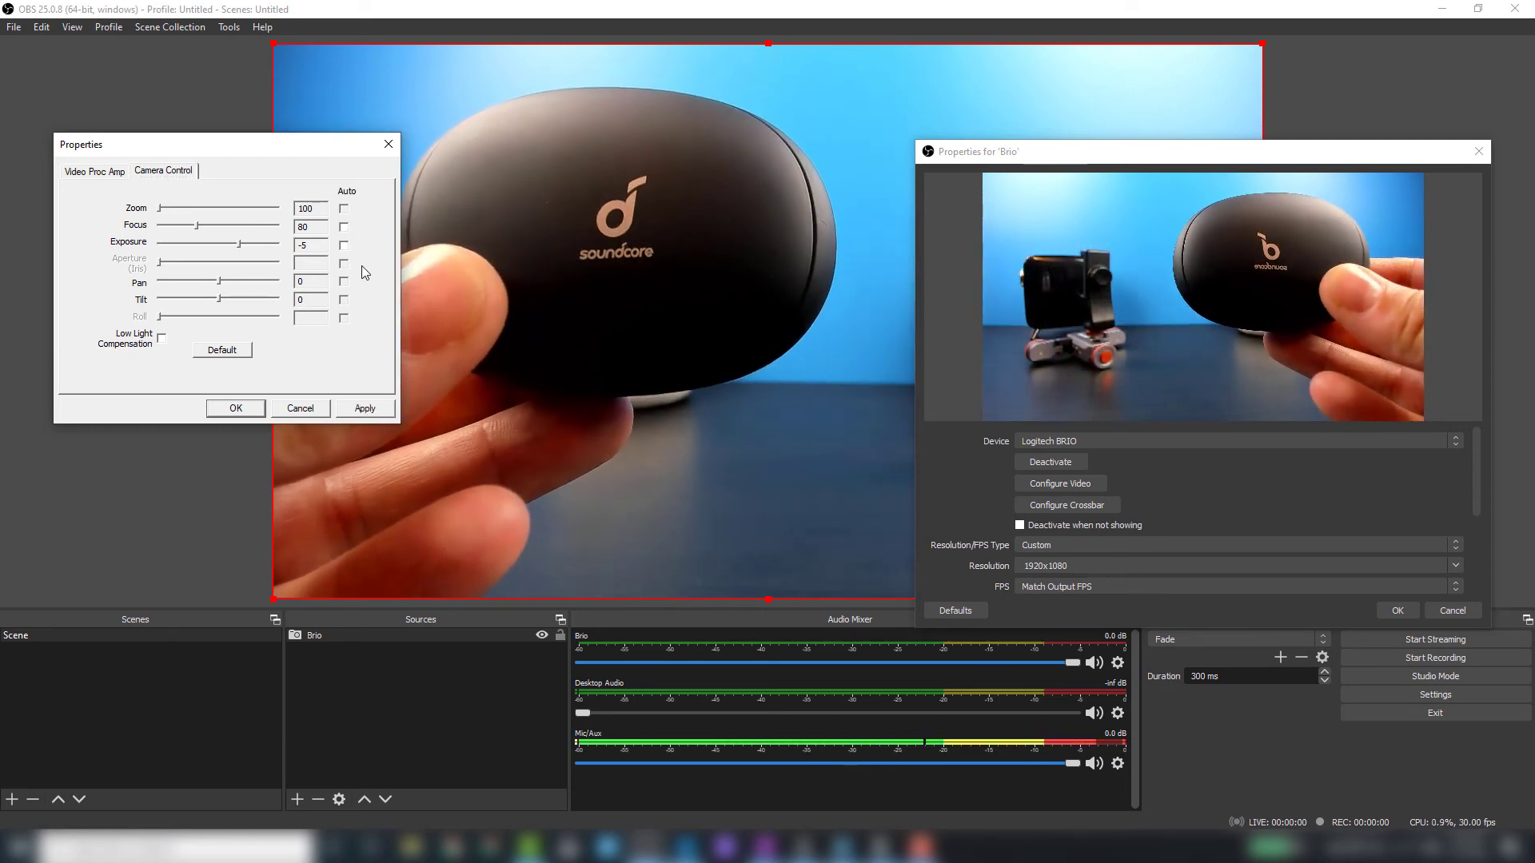
{"action": "left_click", "coordinate": [370, 408]}
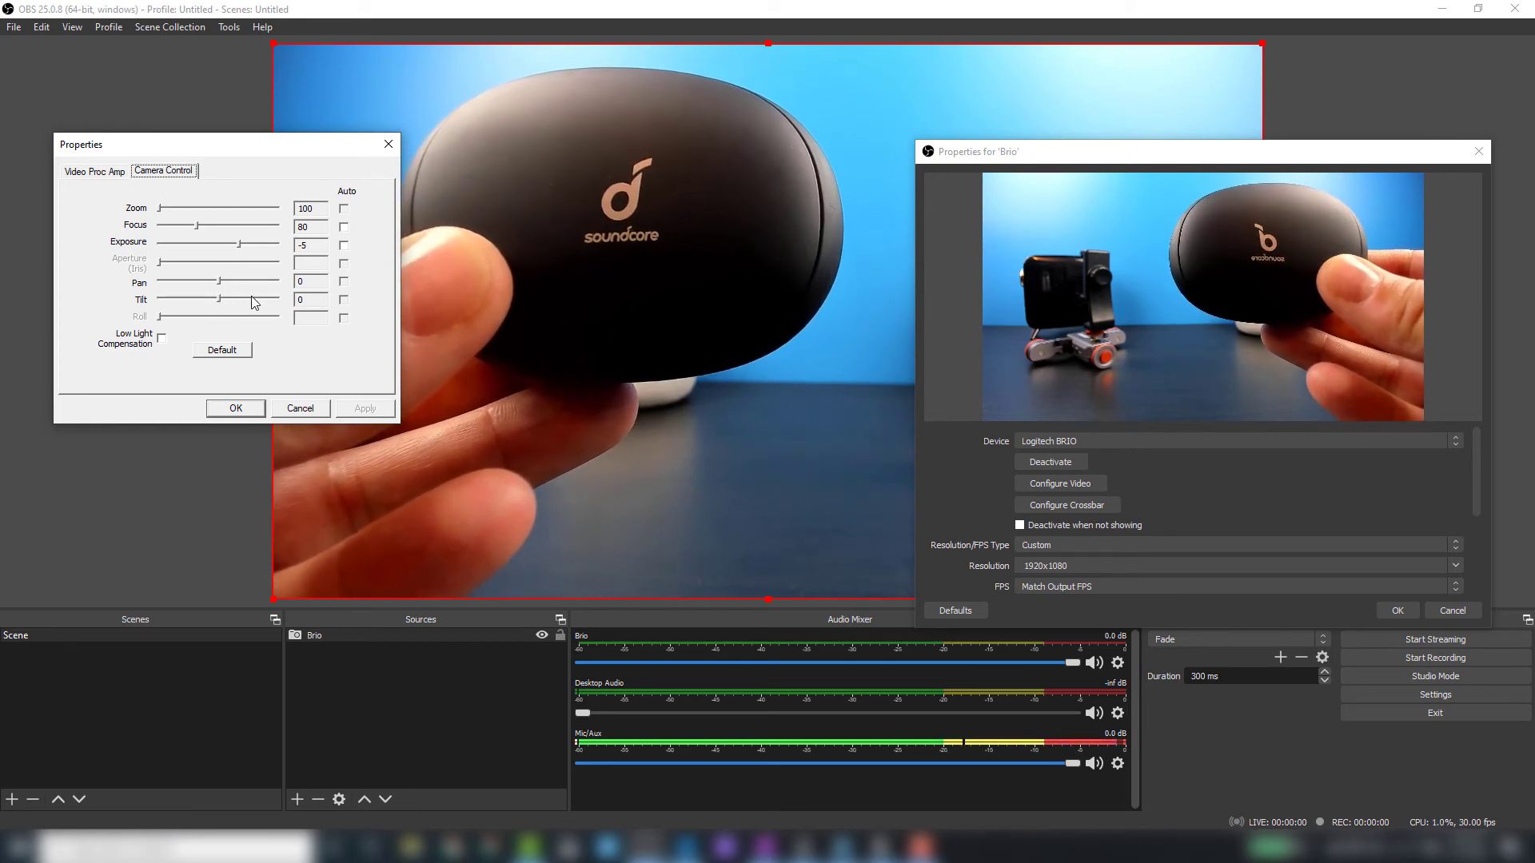
{"action": "left_click", "coordinate": [237, 407]}
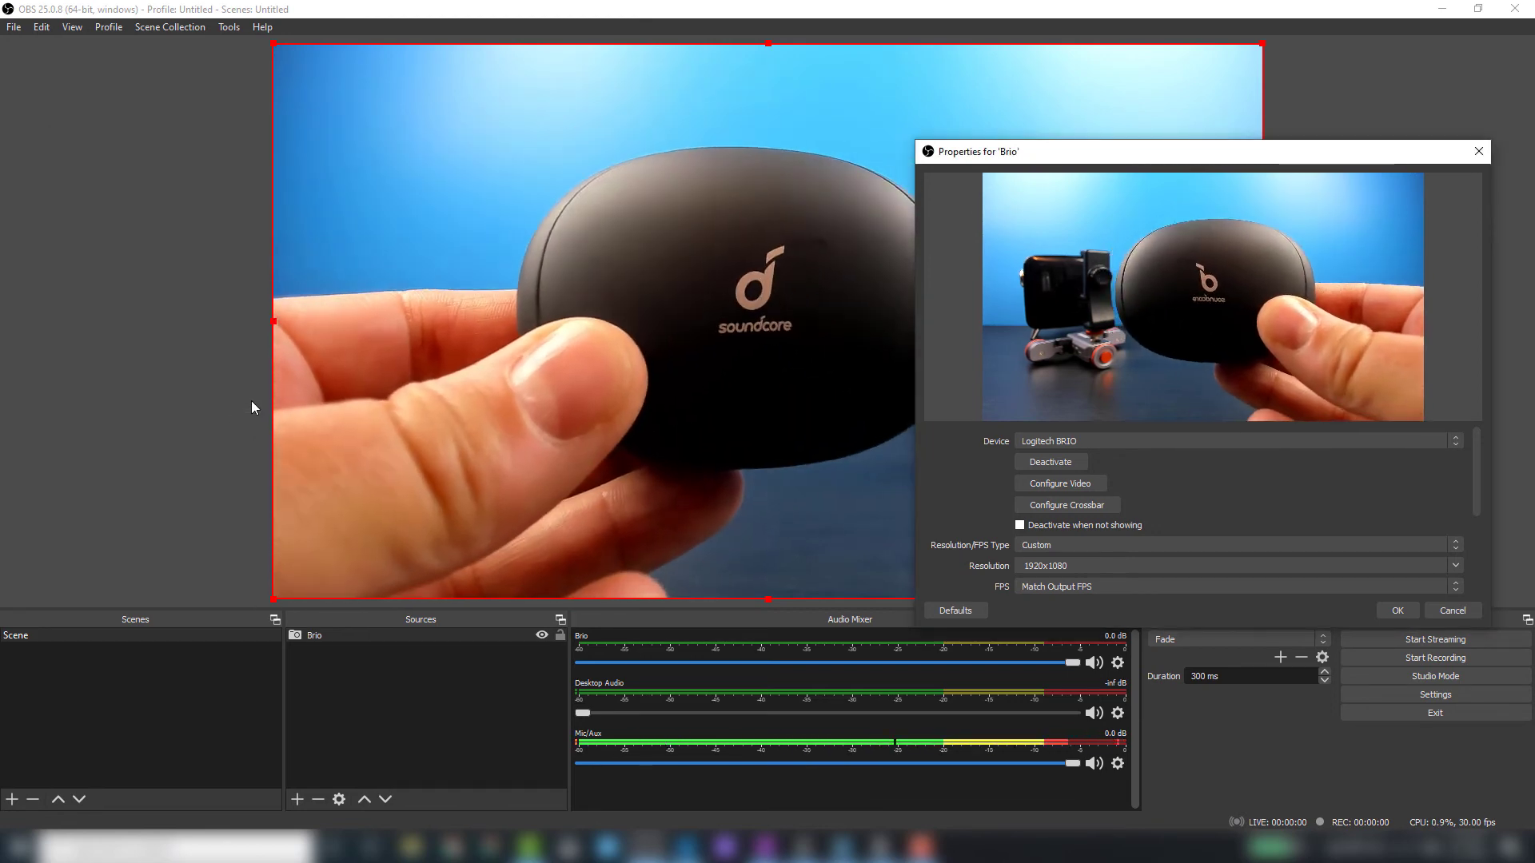